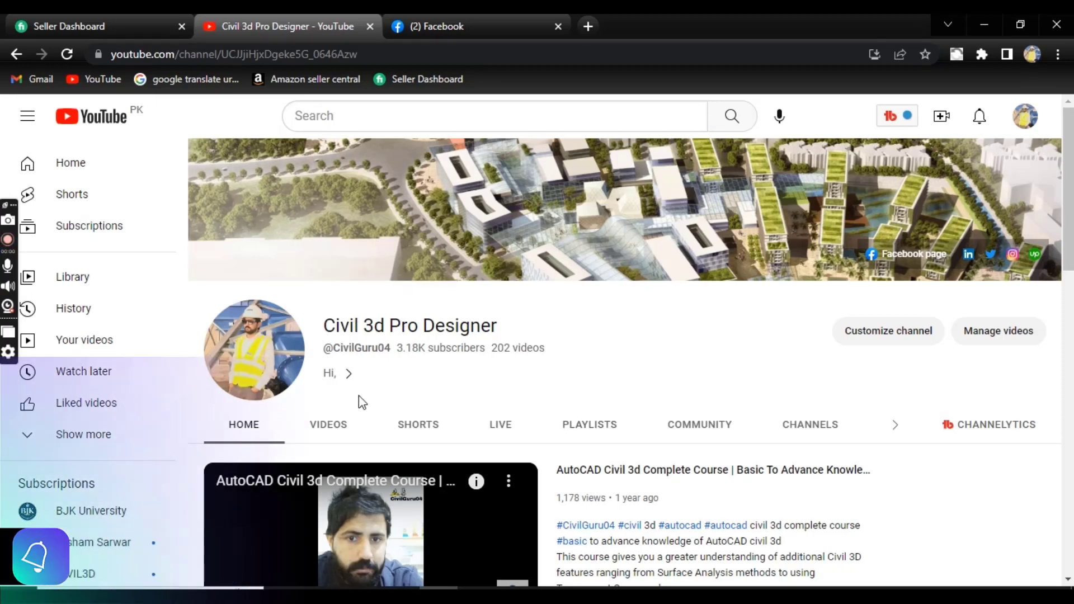
Step: Show the channel's Playlists tab and browse the Chapter-1 to Chapter-12 Civil 3d playlists
{"action": "left_click", "coordinate": [598, 430]}
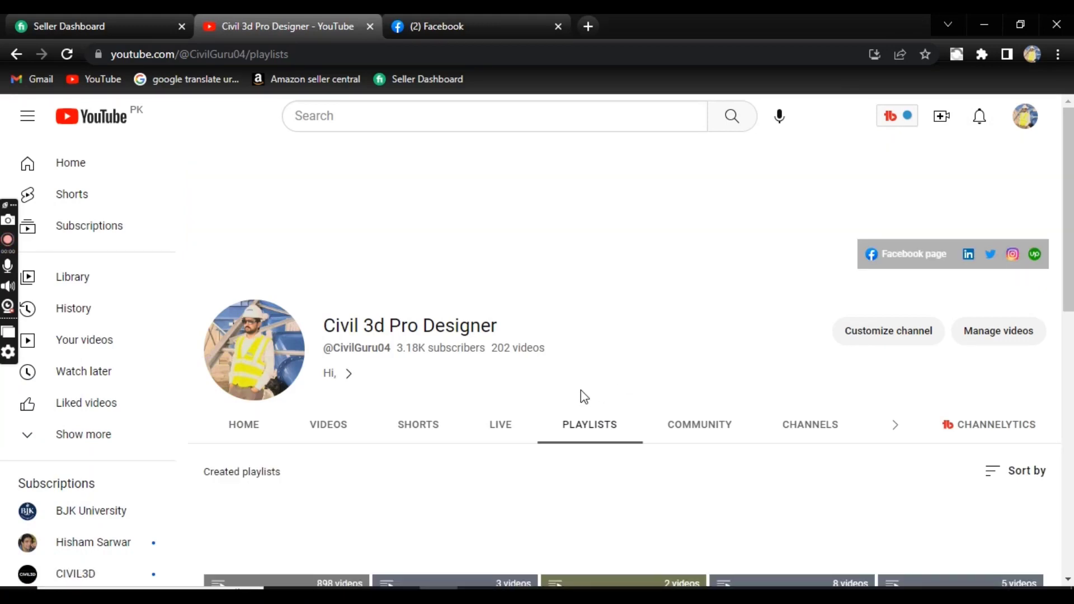
{"action": "scroll", "coordinate": [580, 391], "scroll_direction": "down", "scroll_amount": 5}
{"action": "scroll", "coordinate": [593, 280], "scroll_direction": "up", "scroll_amount": 5}
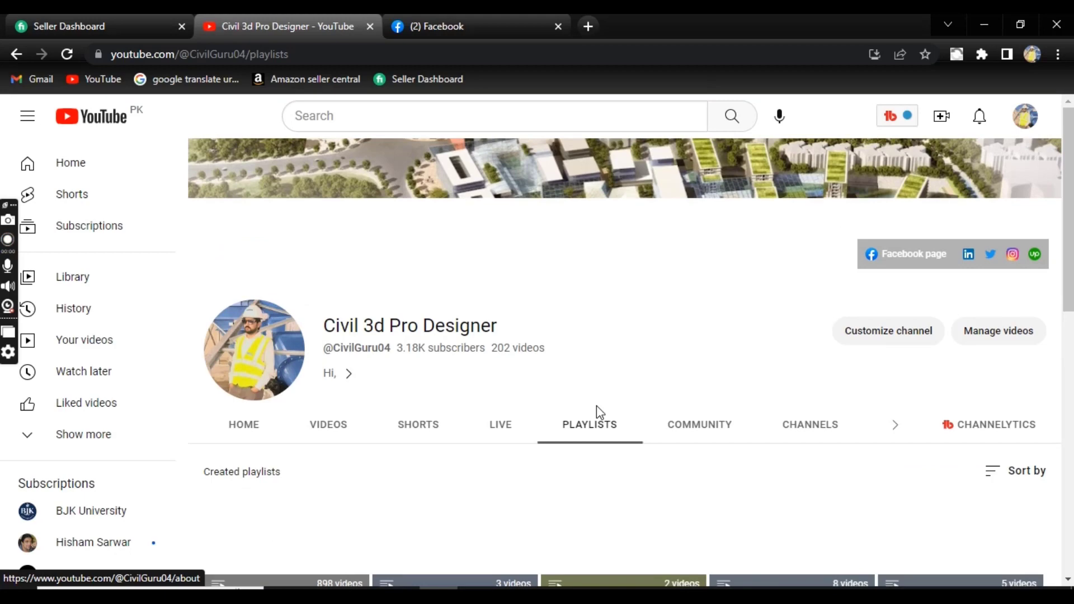
{"action": "scroll", "coordinate": [631, 319], "scroll_direction": "down", "scroll_amount": 2}
{"action": "scroll", "coordinate": [564, 372], "scroll_direction": "down", "scroll_amount": 7}
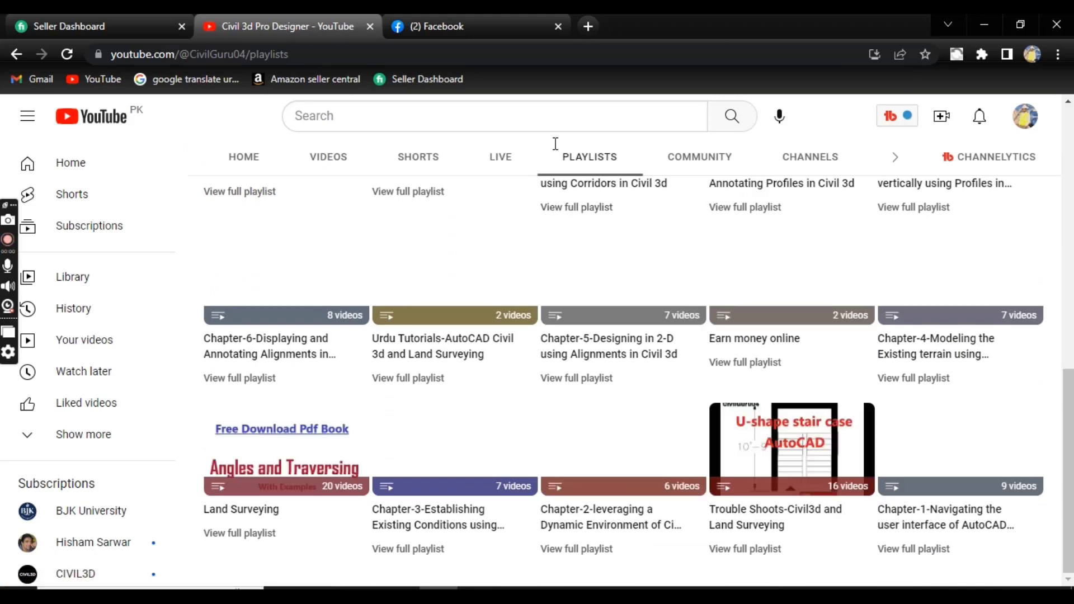
{"action": "scroll", "coordinate": [929, 398], "scroll_direction": "up", "scroll_amount": 5}
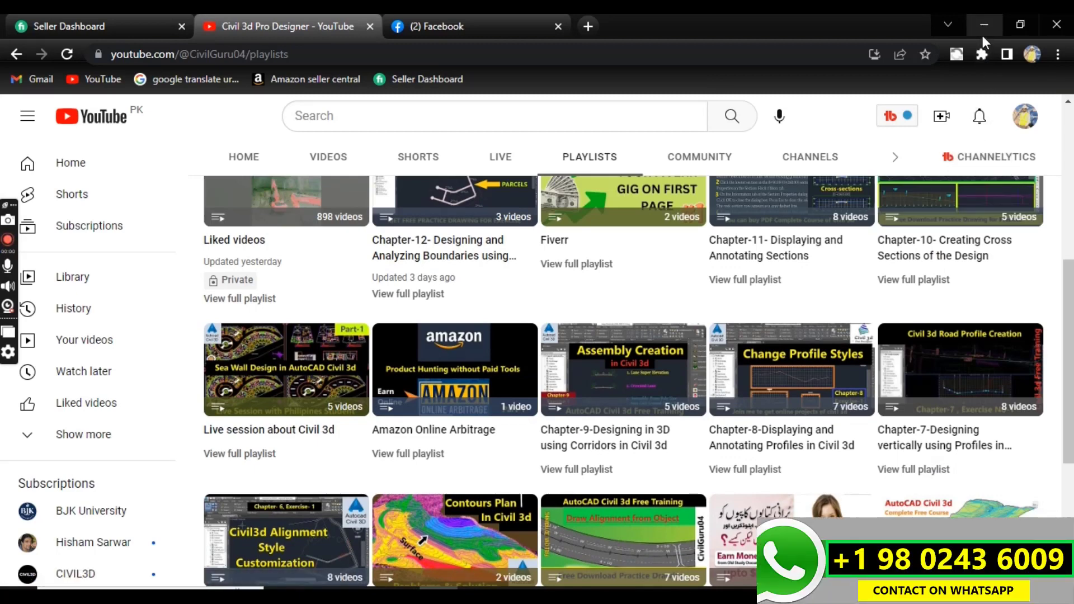
Step: Reveal the Using Parcel Sizing Parameters drawing, zoom into the site plan, and show the Parcel creation menu
{"action": "left_click", "coordinate": [983, 26]}
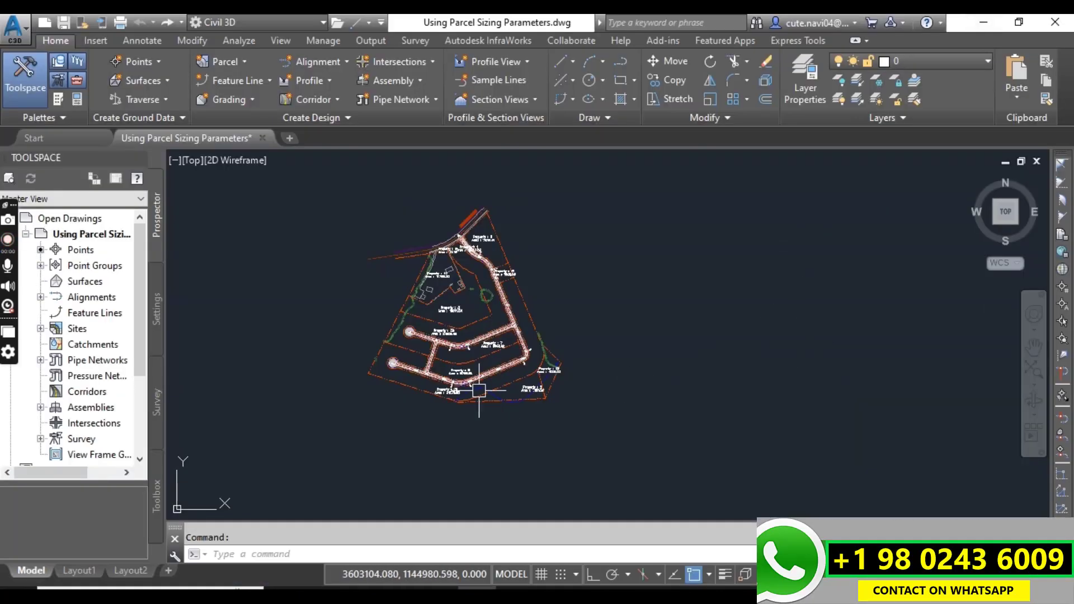
{"action": "scroll", "coordinate": [419, 348], "scroll_direction": "up", "scroll_amount": 4}
{"action": "scroll", "coordinate": [419, 348], "scroll_direction": "down", "scroll_amount": 2}
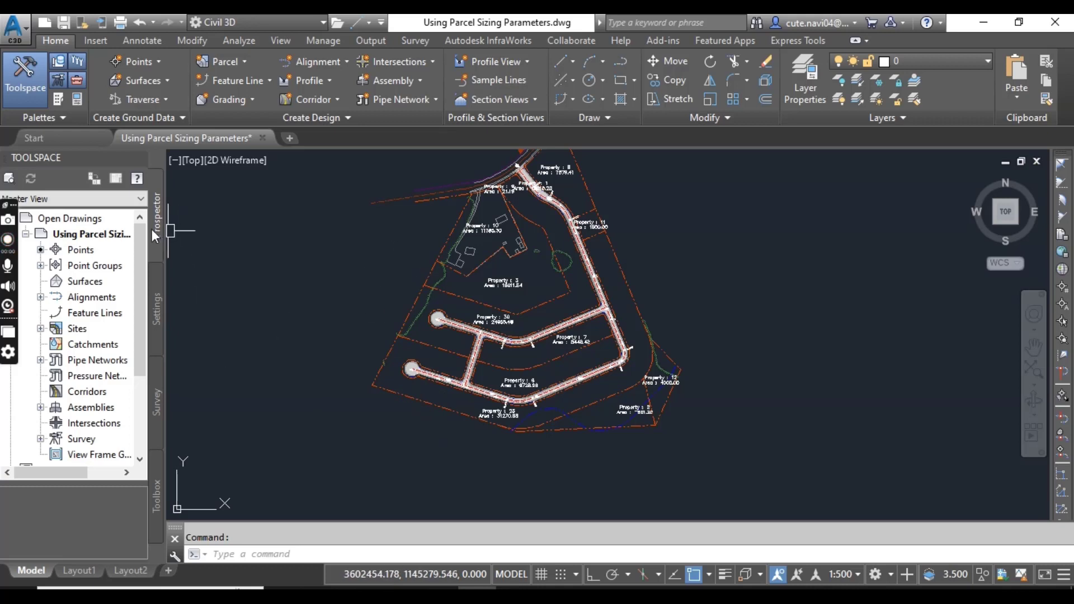
{"action": "mouse_move", "coordinate": [149, 142]}
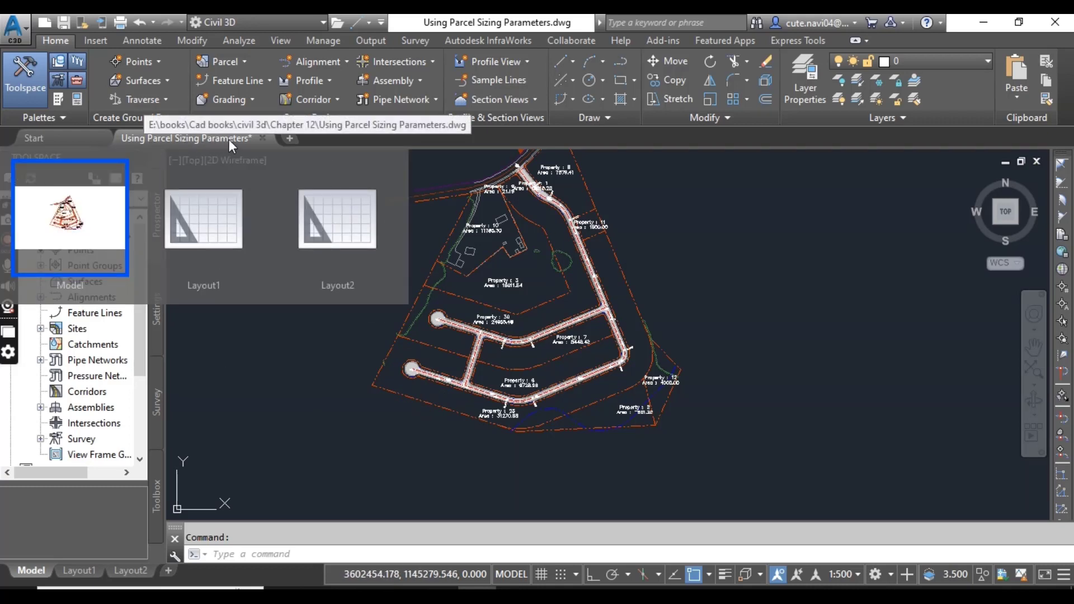
{"action": "mouse_move", "coordinate": [279, 370]}
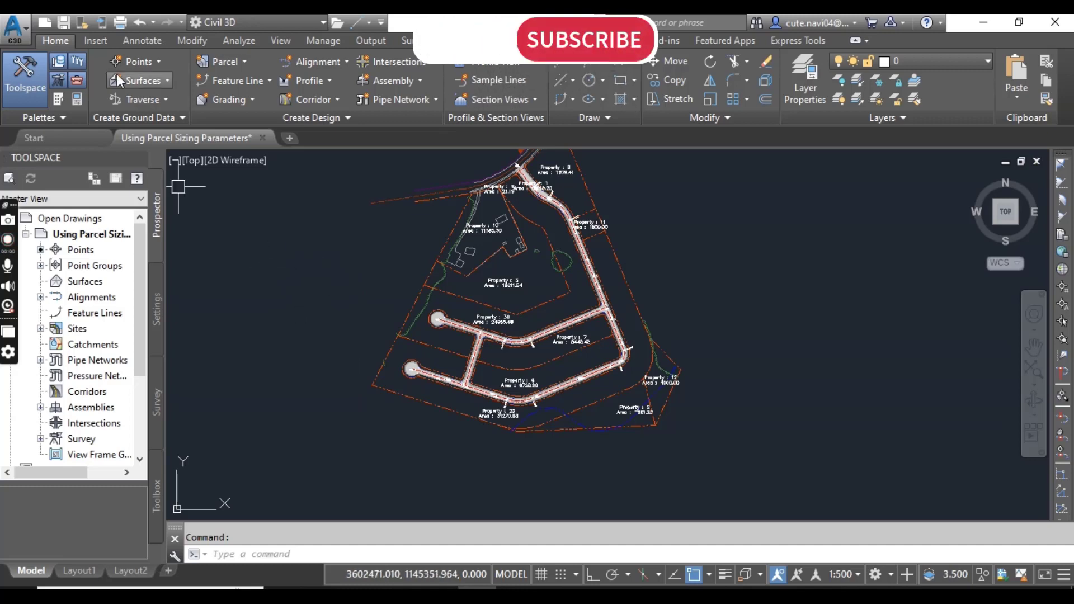
{"action": "left_click", "coordinate": [235, 63]}
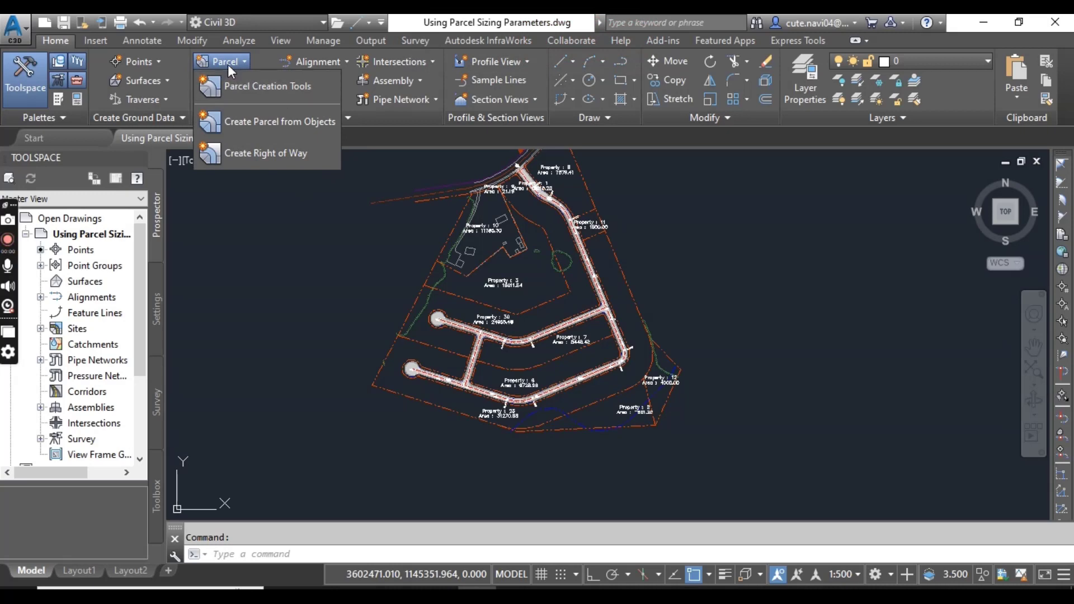
Step: Launch Parcel Creation Tools with the sizing parameters expanded and choose Slide Line - Create
{"action": "left_click", "coordinate": [270, 86]}
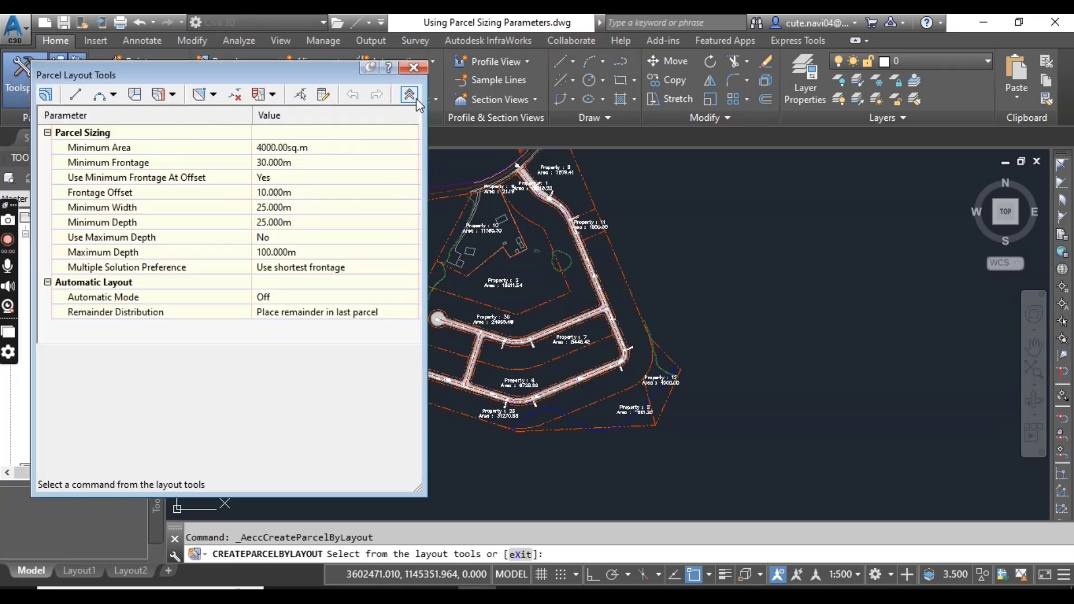
{"action": "left_click", "coordinate": [409, 94]}
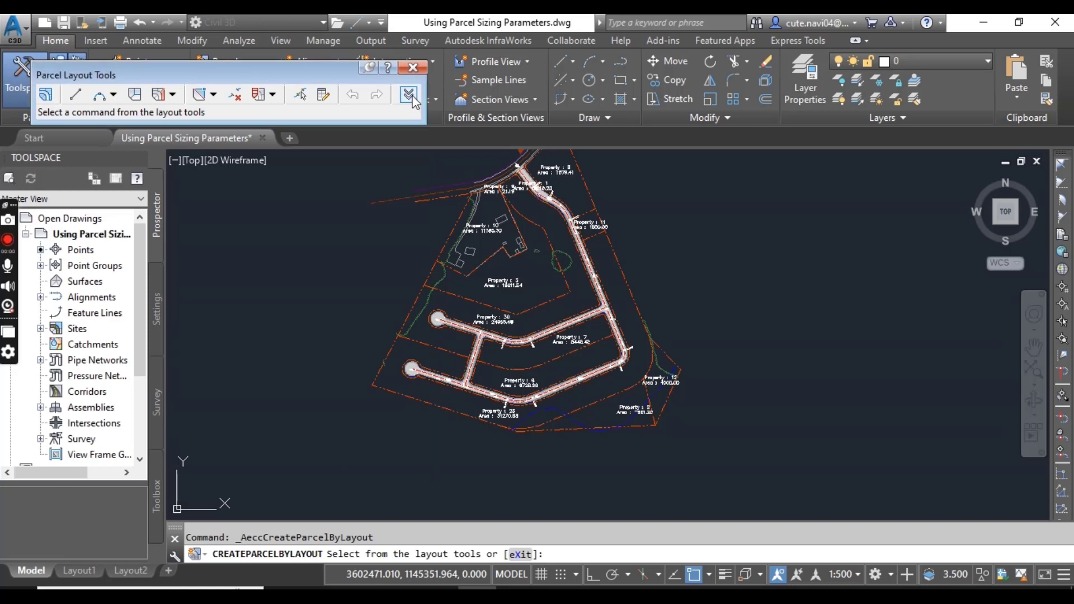
{"action": "left_click", "coordinate": [408, 95]}
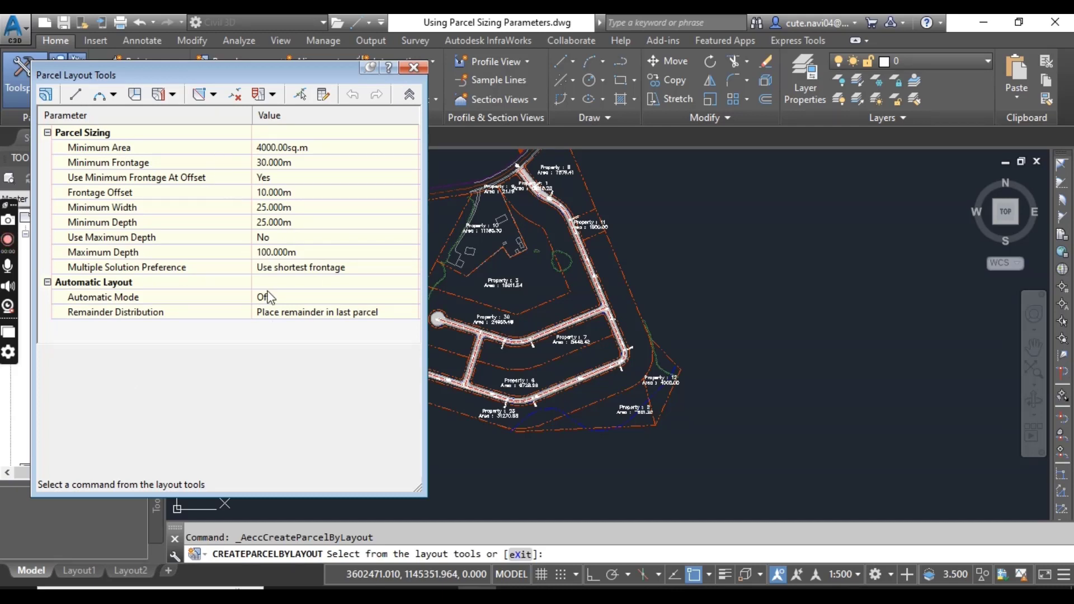
{"action": "left_click", "coordinate": [172, 94]}
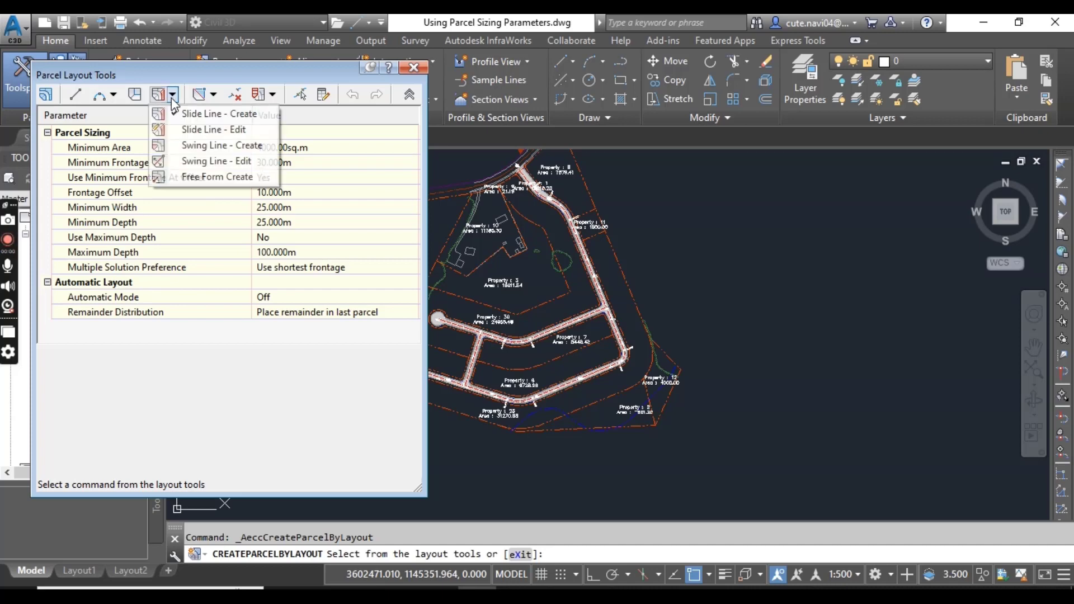
{"action": "left_click", "coordinate": [207, 115]}
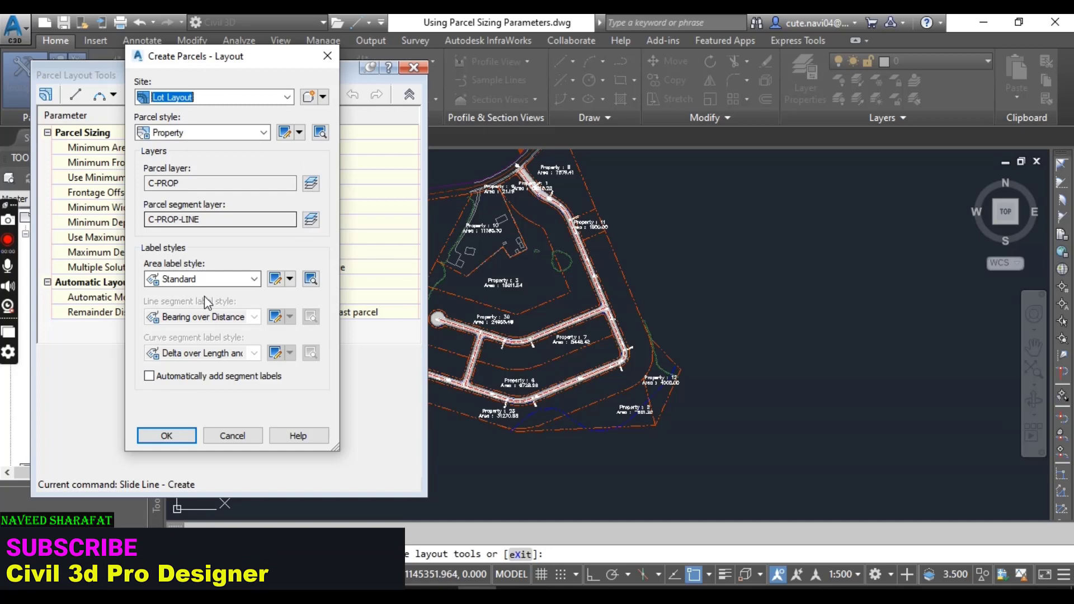
Step: Accept the Lot Layout site and Property style, then set Automatic Mode to On
{"action": "left_click", "coordinate": [167, 436]}
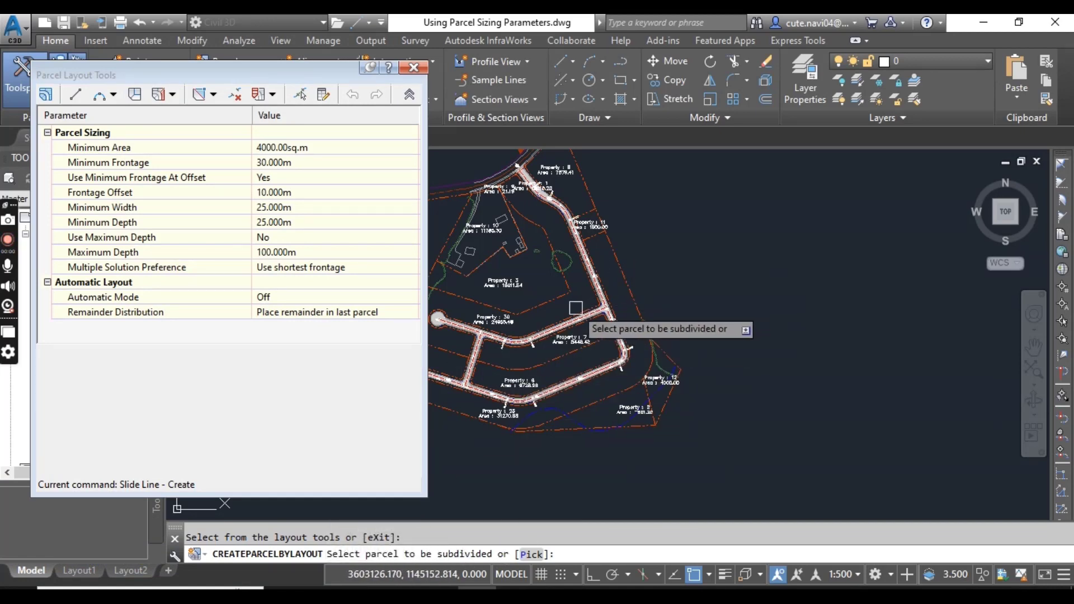
{"action": "scroll", "coordinate": [579, 313], "scroll_direction": "down", "scroll_amount": 3}
{"action": "scroll", "coordinate": [643, 316], "scroll_direction": "up", "scroll_amount": 3}
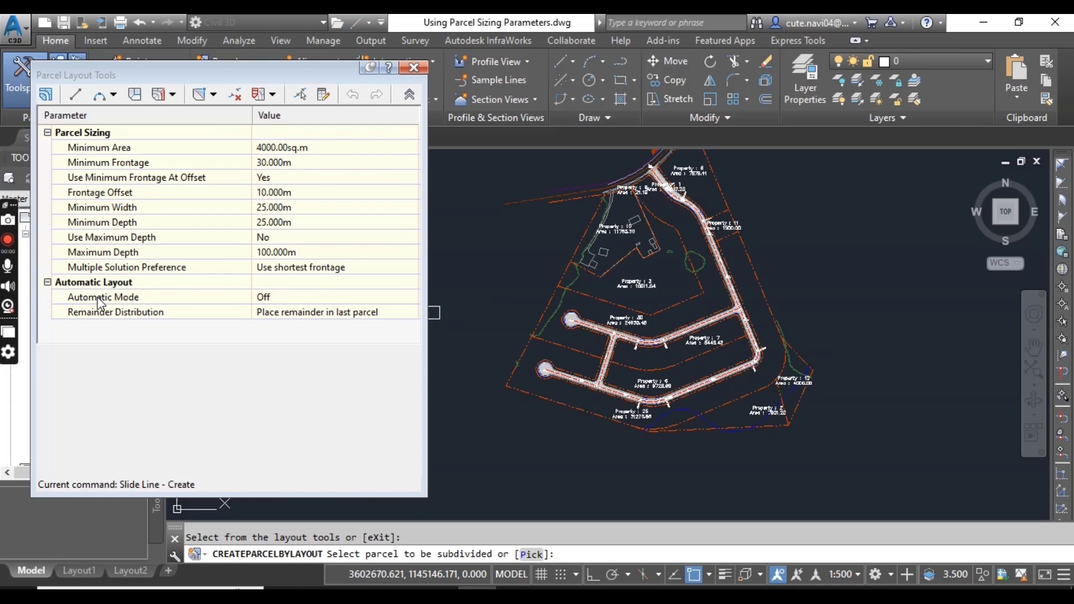
{"action": "left_click", "coordinate": [278, 298]}
{"action": "left_click", "coordinate": [287, 301]}
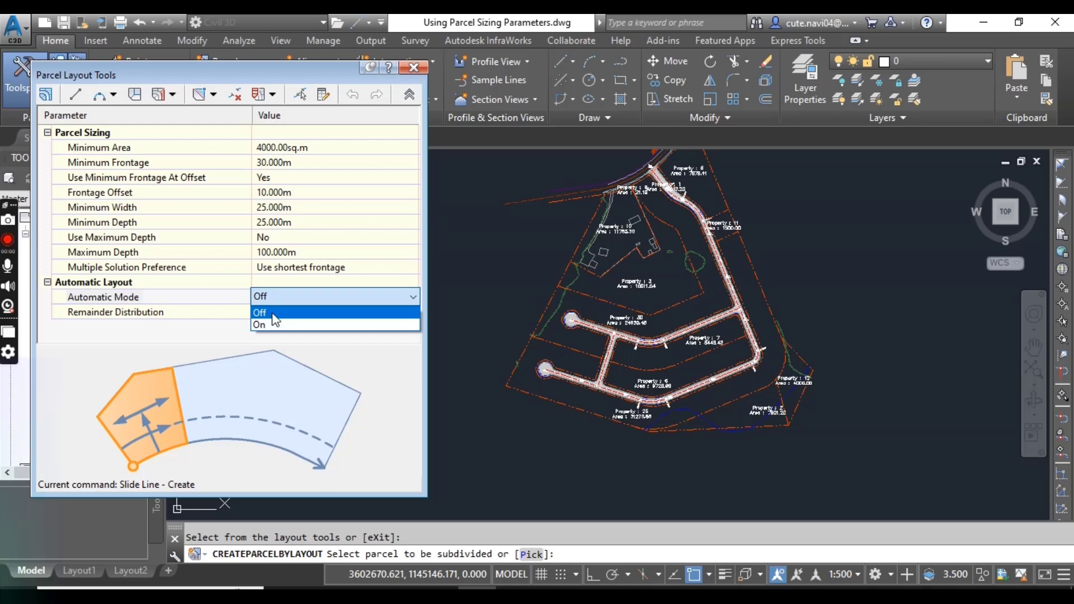
{"action": "left_click", "coordinate": [268, 325]}
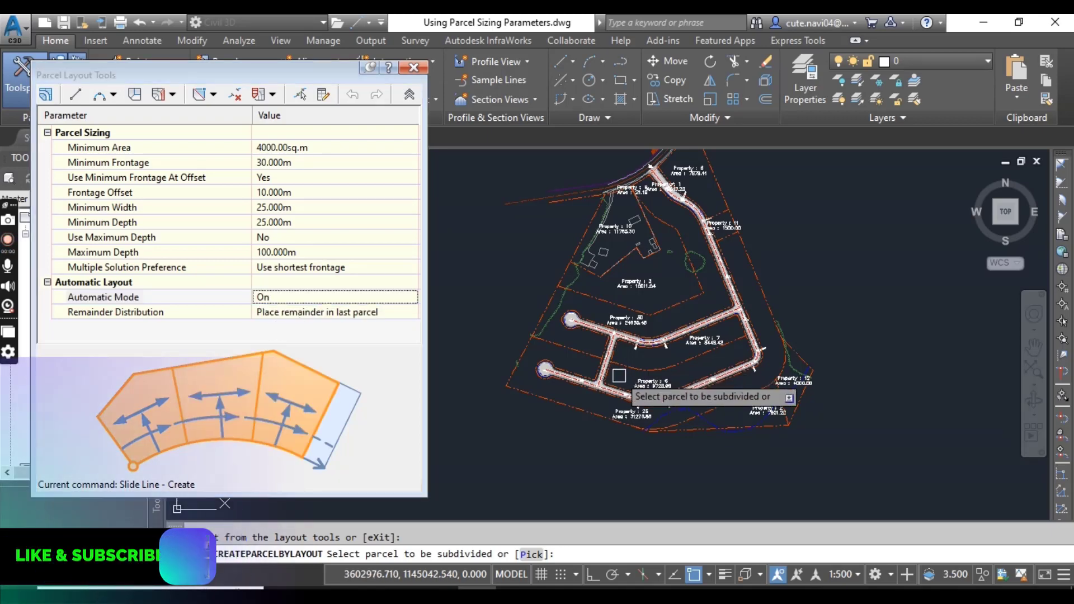
{"action": "scroll", "coordinate": [652, 325], "scroll_direction": "up", "scroll_amount": 6}
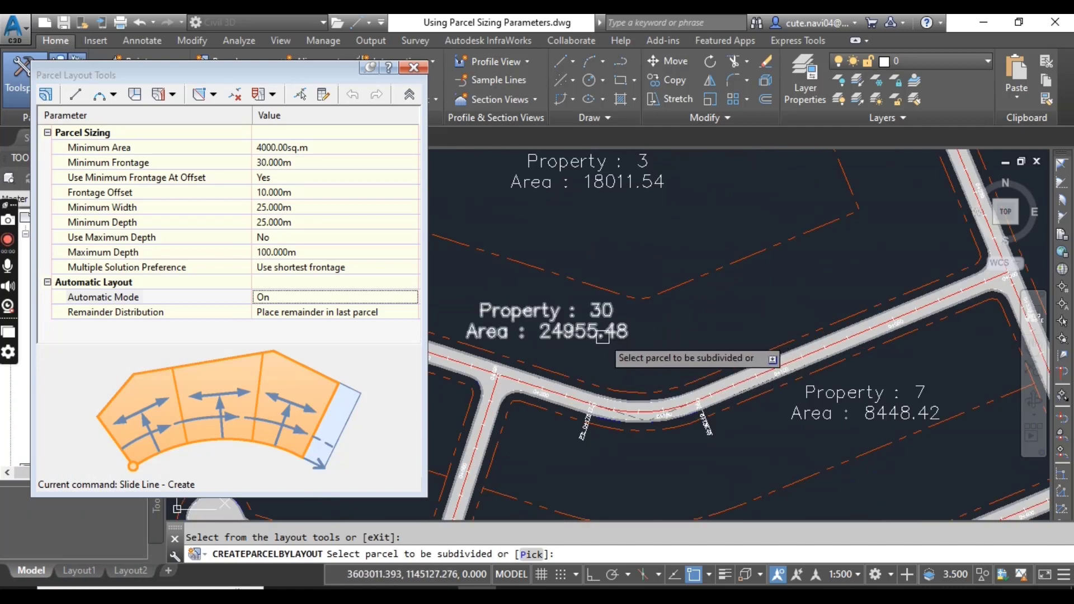
Step: Select Property 30 to subdivide and pick the frontage start point on the road edge
{"action": "left_click", "coordinate": [610, 339]}
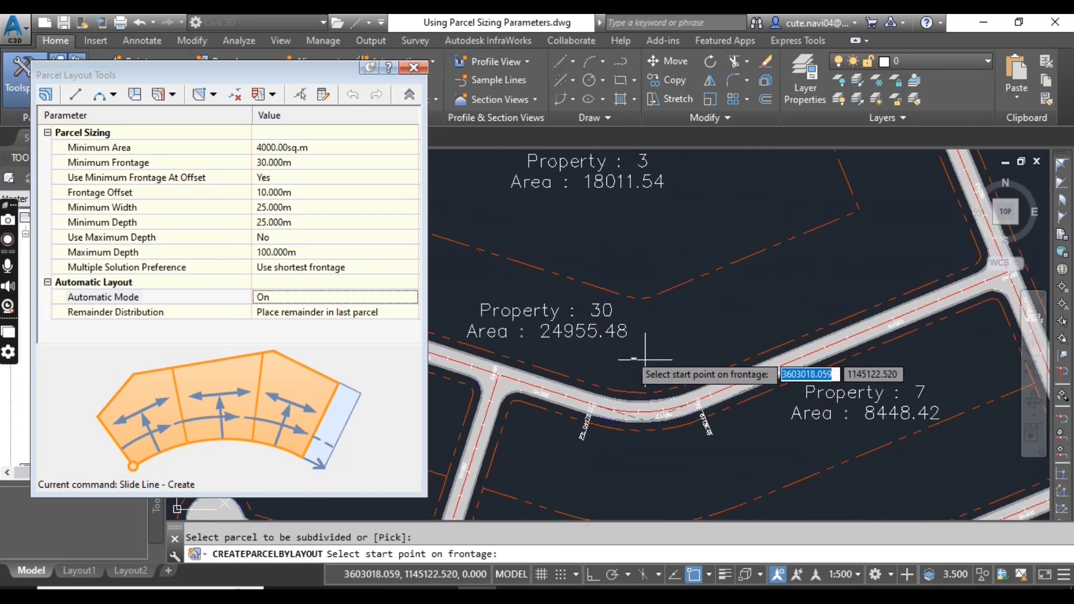
{"action": "scroll", "coordinate": [665, 335], "scroll_direction": "down", "scroll_amount": 5}
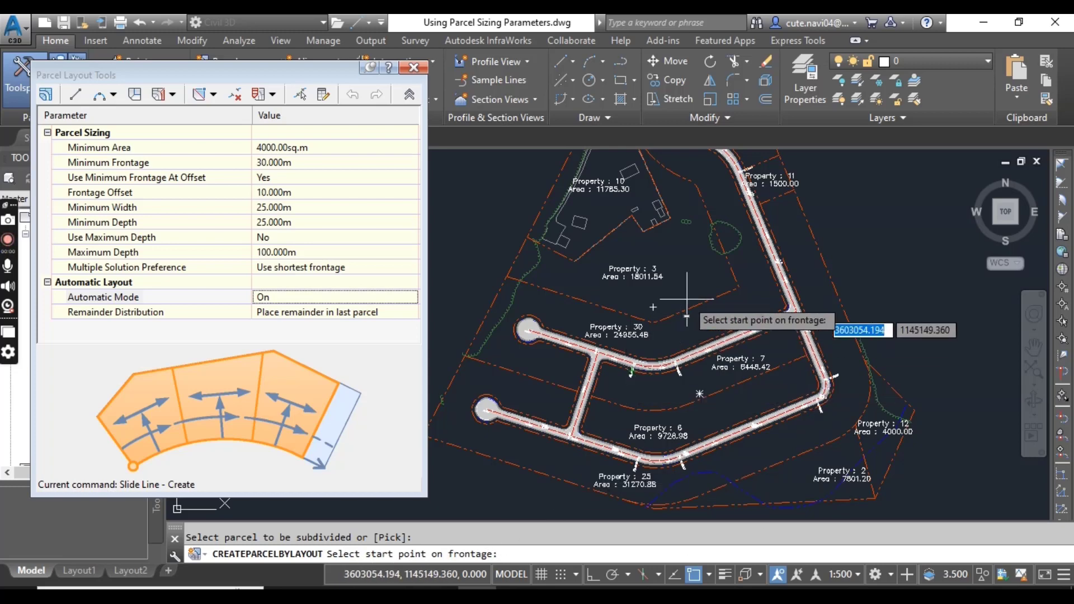
{"action": "scroll", "coordinate": [688, 231], "scroll_direction": "up", "scroll_amount": 4}
{"action": "scroll", "coordinate": [625, 229], "scroll_direction": "up", "scroll_amount": 6}
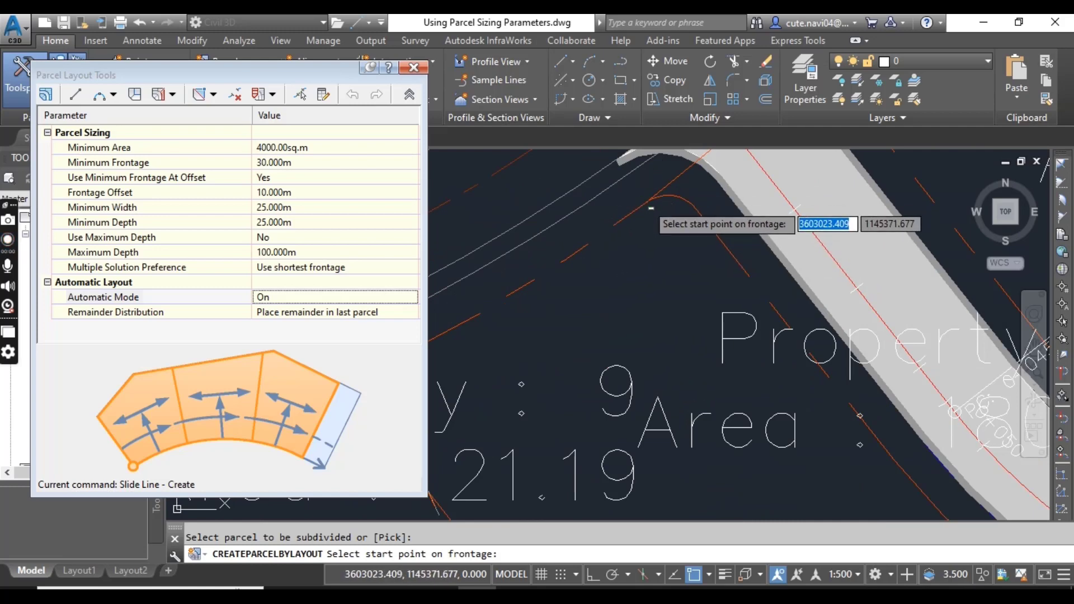
{"action": "left_click", "coordinate": [650, 207]}
Step: Pick the frontage end point near the road junction and accept the default angle to preview lots
{"action": "scroll", "coordinate": [855, 422], "scroll_direction": "down", "scroll_amount": 7}
{"action": "middle_click_drag", "start_coordinate": [771, 394], "coordinate": [763, 274]}
{"action": "scroll", "coordinate": [772, 313], "scroll_direction": "down", "scroll_amount": 6}
{"action": "scroll", "coordinate": [775, 343], "scroll_direction": "up", "scroll_amount": 3}
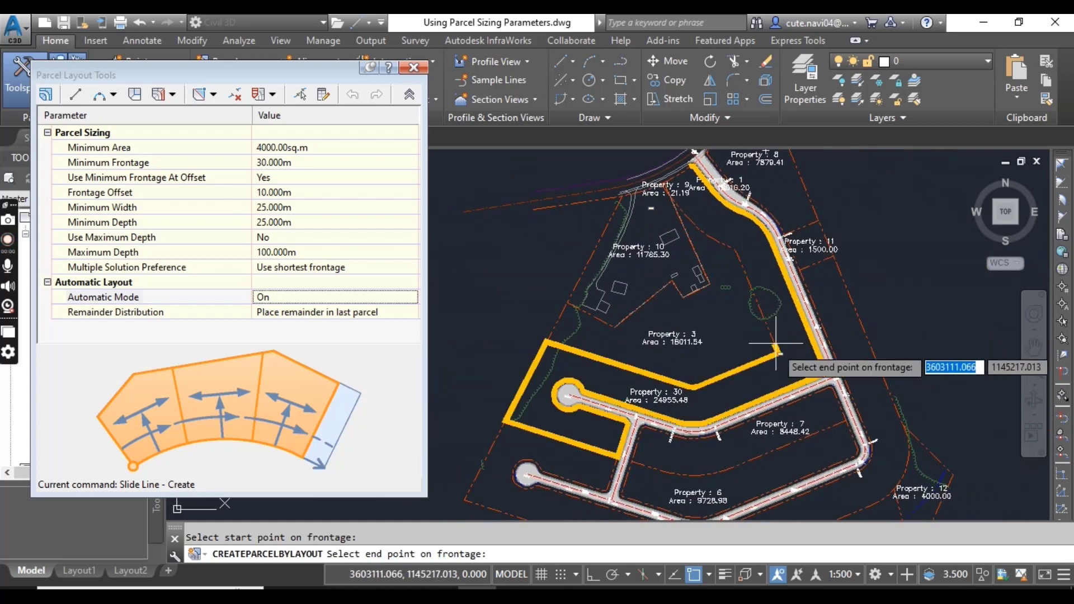
{"action": "scroll", "coordinate": [619, 429], "scroll_direction": "up", "scroll_amount": 4}
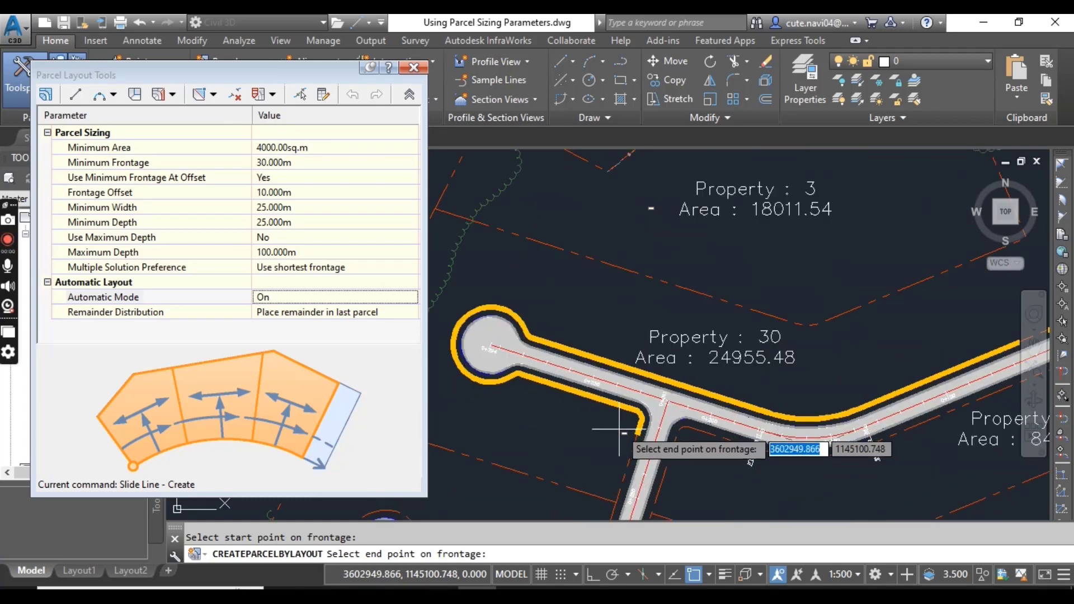
{"action": "scroll", "coordinate": [619, 430], "scroll_direction": "up", "scroll_amount": 3}
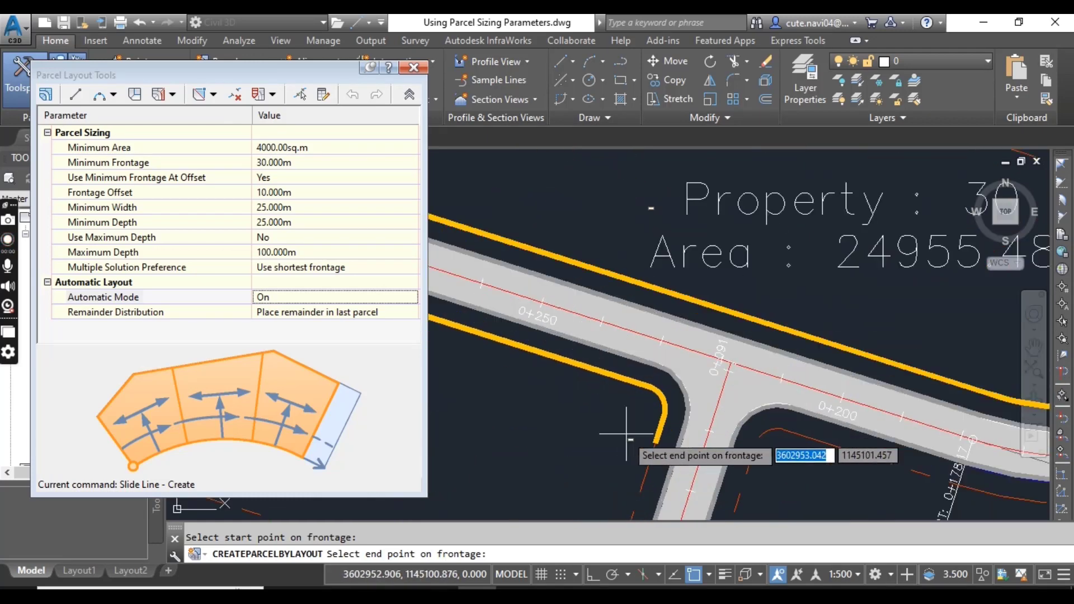
{"action": "left_click", "coordinate": [664, 415]}
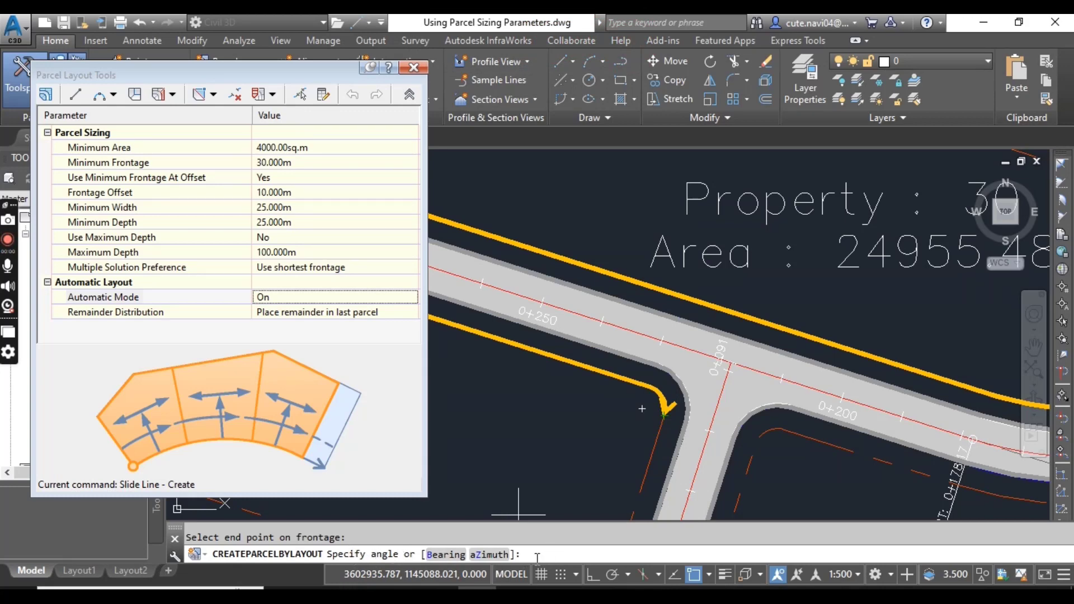
{"action": "key", "text": "Return"}
{"action": "scroll", "coordinate": [752, 293], "scroll_direction": "down", "scroll_amount": 3}
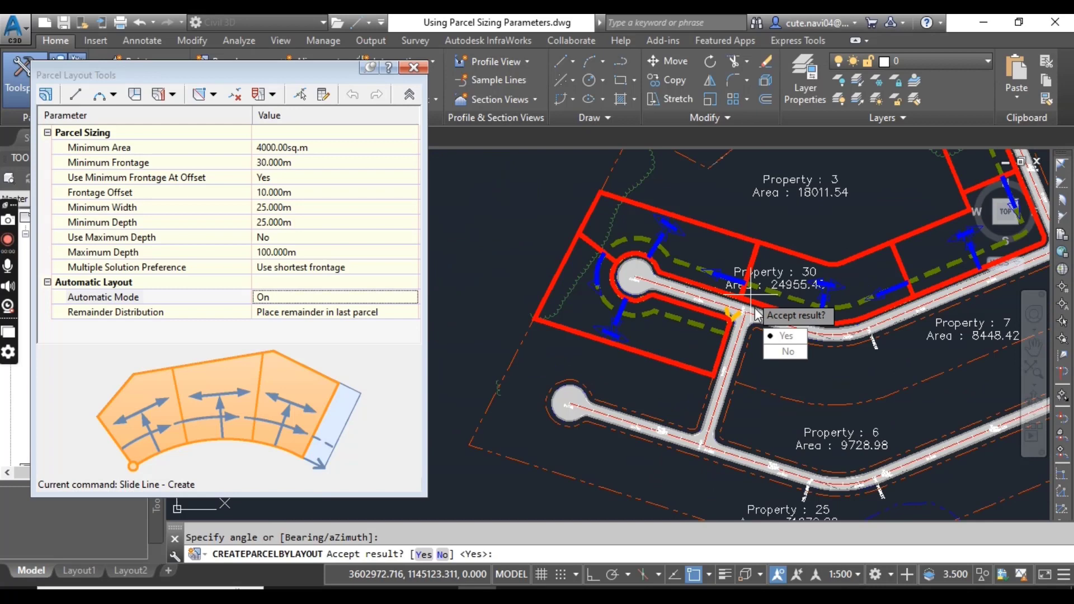
{"action": "scroll", "coordinate": [754, 314], "scroll_direction": "down", "scroll_amount": 3}
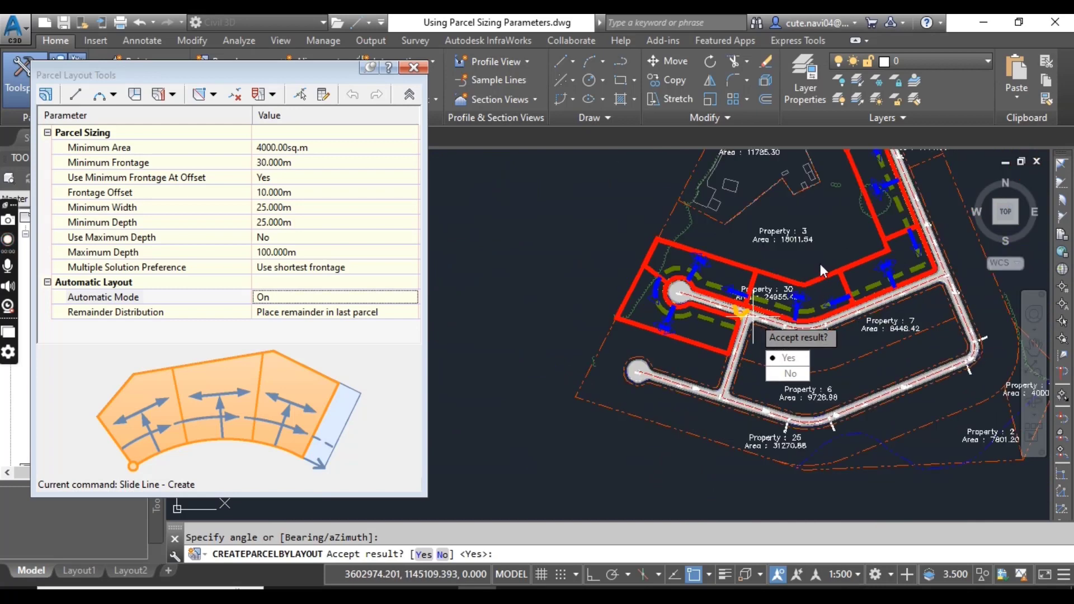
{"action": "mouse_move", "coordinate": [821, 256]}
{"action": "middle_mouse_down"}
{"action": "mouse_move", "coordinate": [732, 335]}
{"action": "mouse_move", "coordinate": [635, 328]}
{"action": "middle_mouse_up"}
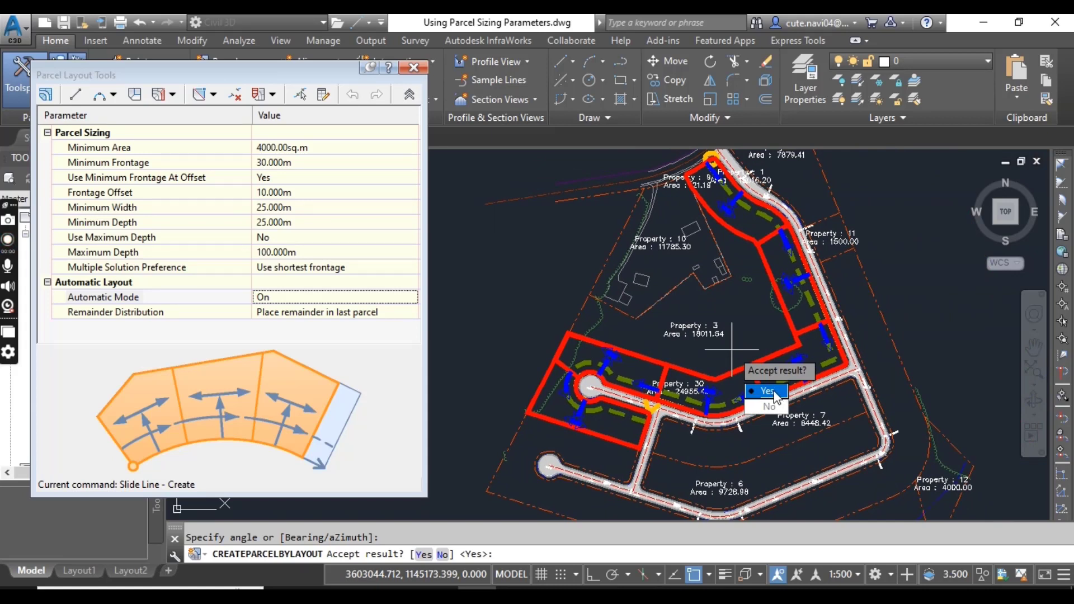
Step: Set Minimum Area to 3000 sq.m, Minimum Frontage to 35 m and Frontage Offset to 8 m
{"action": "left_click", "coordinate": [273, 147]}
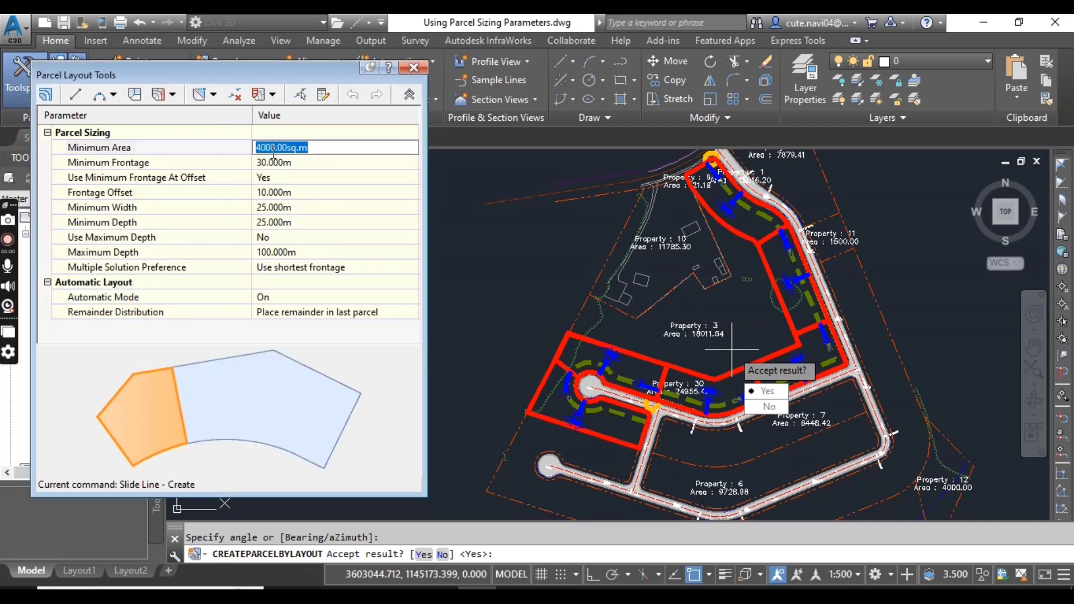
{"action": "type", "text": "3"}
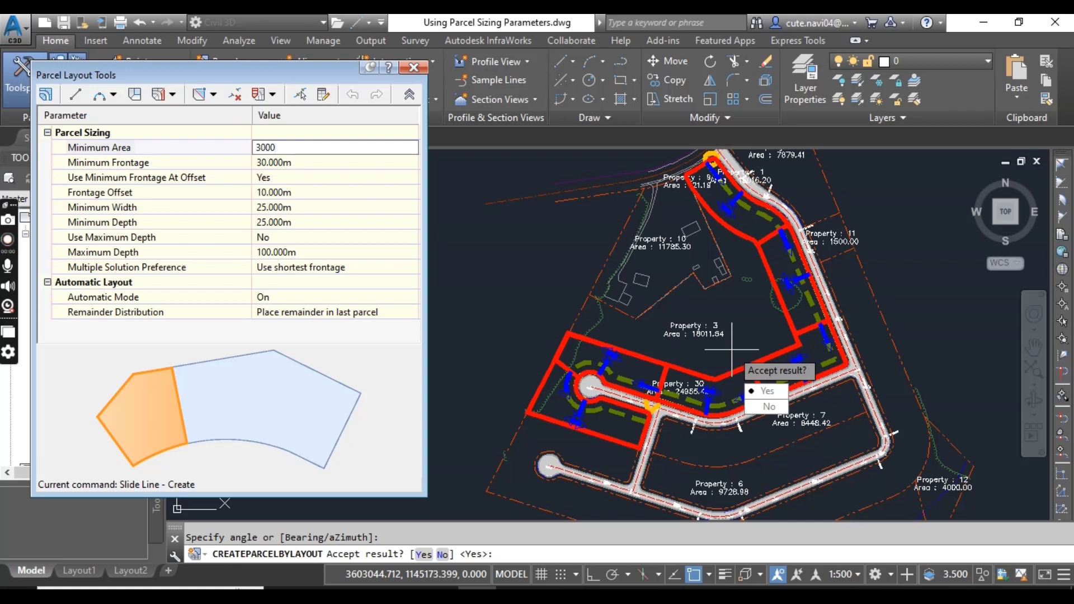
{"action": "type", "text": "000"}
{"action": "key", "text": "Return"}
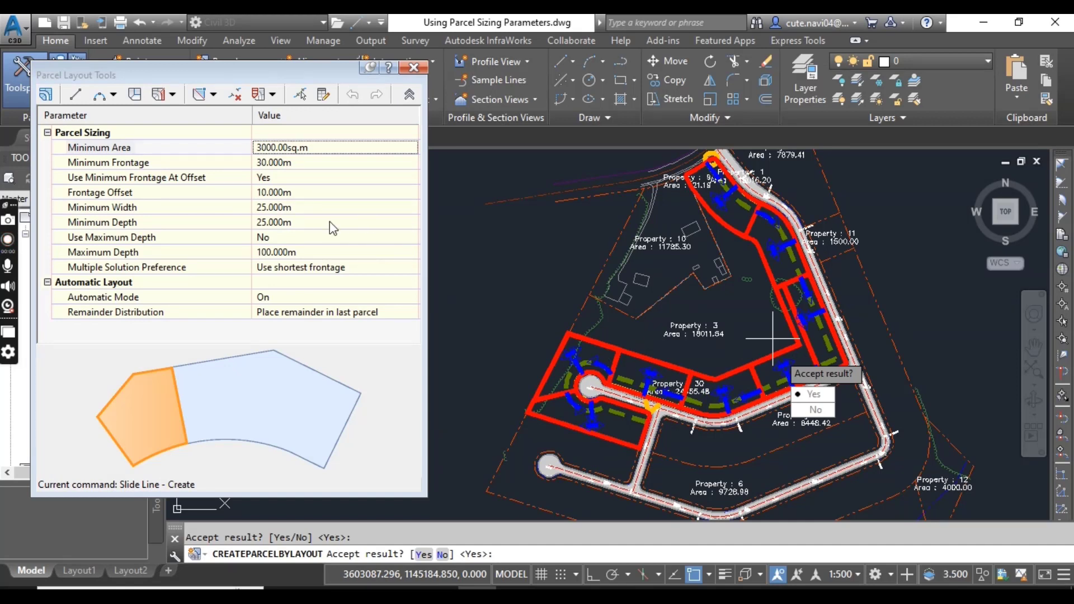
{"action": "left_click", "coordinate": [279, 163]}
{"action": "type", "text": "35"}
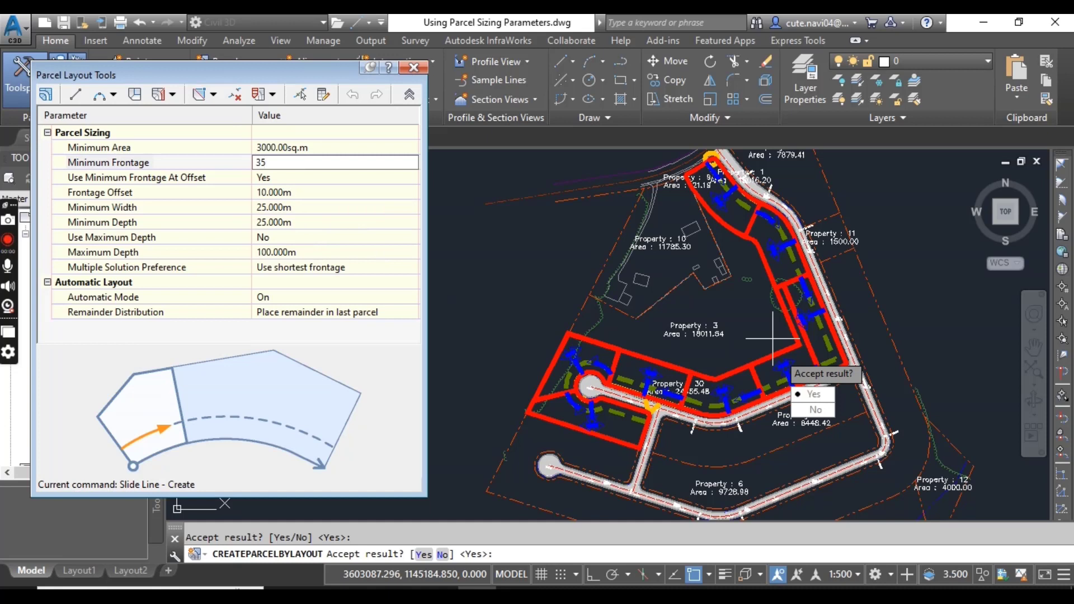
{"action": "key", "text": "Return"}
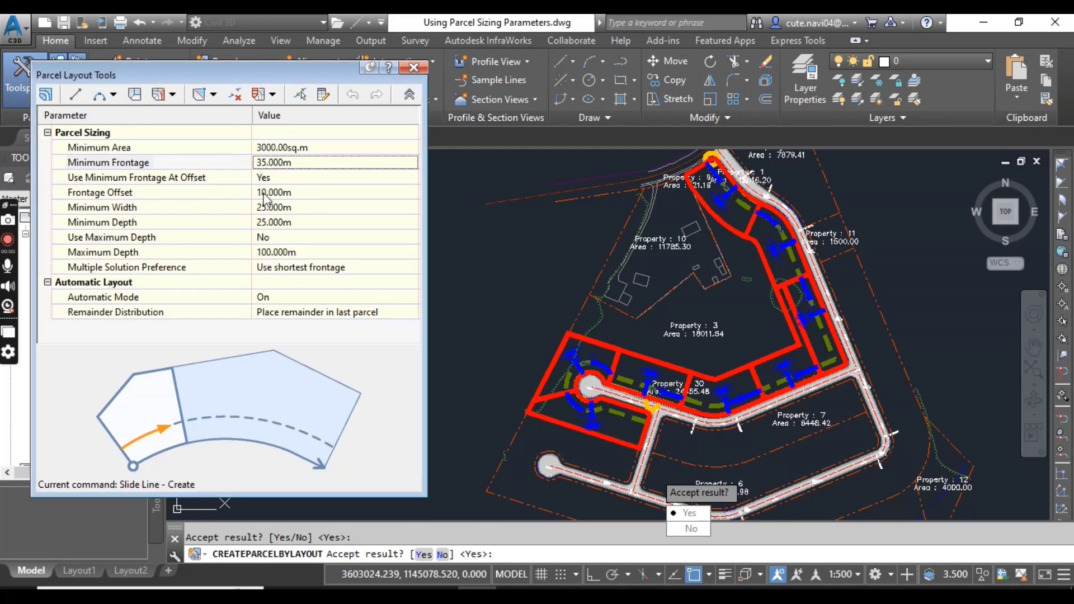
{"action": "left_click", "coordinate": [294, 193]}
{"action": "type", "text": "8"}
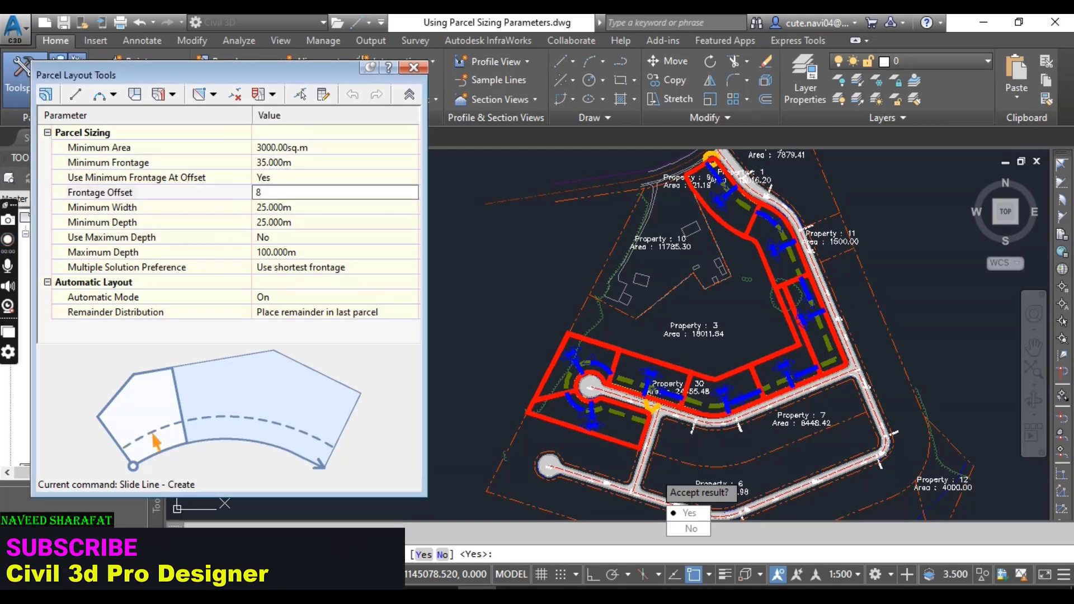
{"action": "key", "text": "Return"}
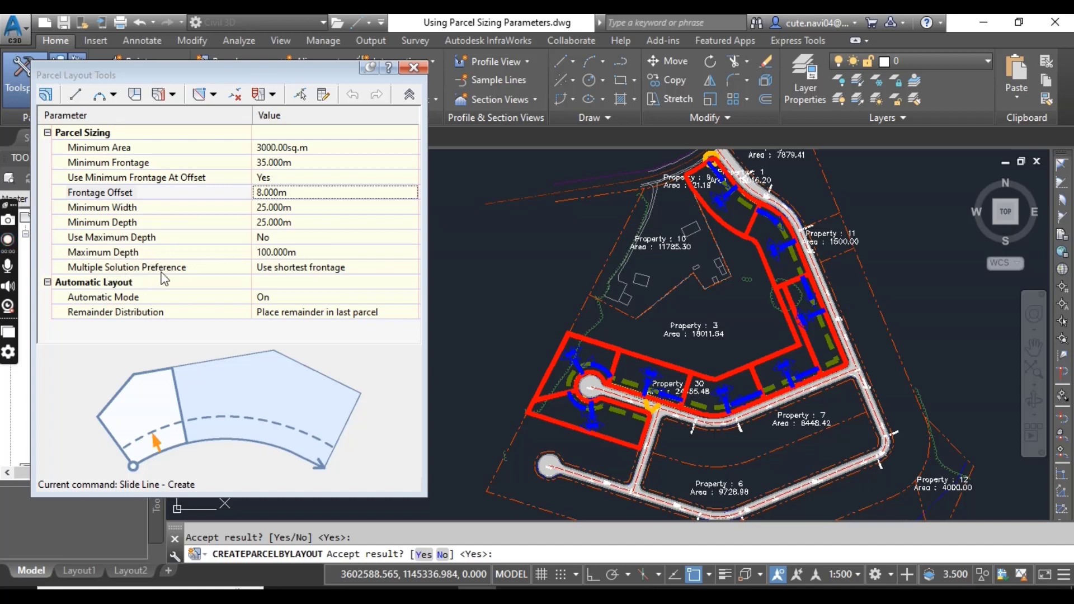
Step: Set Multiple Solution Preference to Use smallest area and Remainder Distribution to Redistribute remainder
{"action": "left_click", "coordinate": [294, 271]}
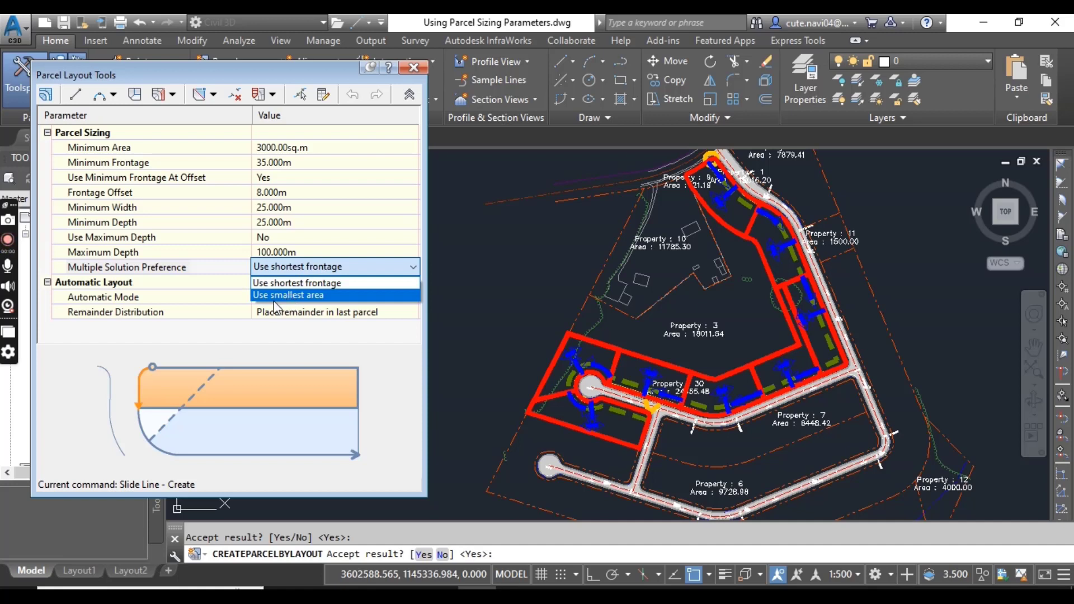
{"action": "left_click", "coordinate": [291, 295]}
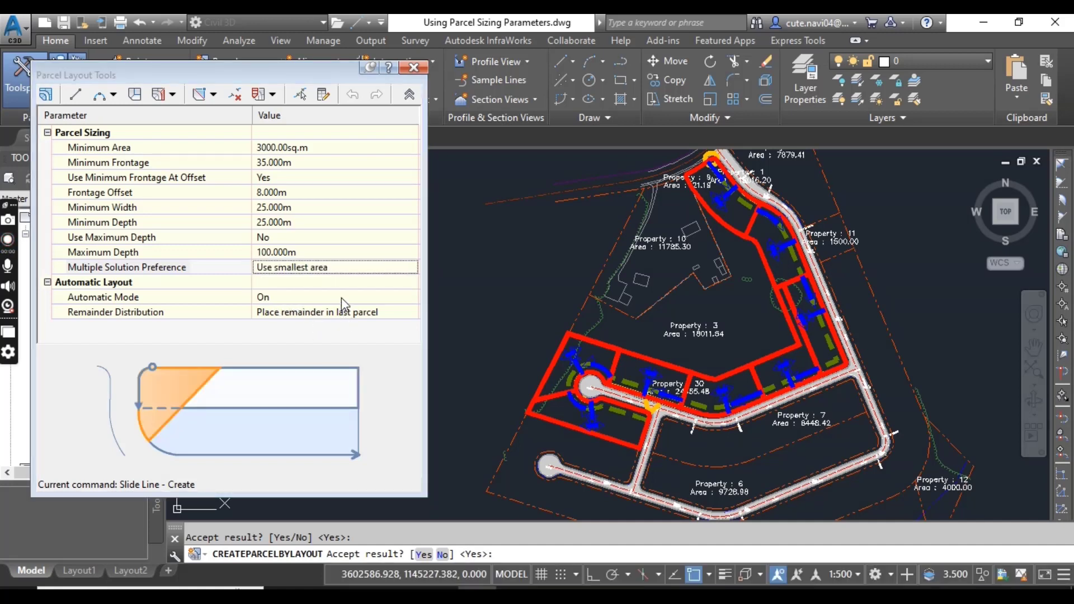
{"action": "left_click", "coordinate": [305, 313]}
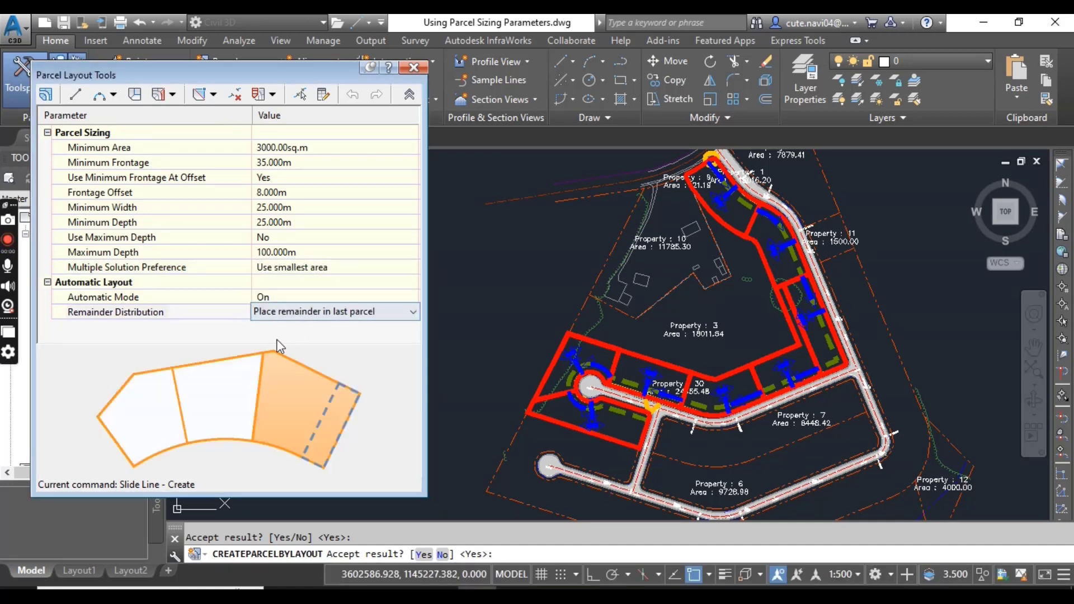
{"action": "left_click", "coordinate": [311, 314]}
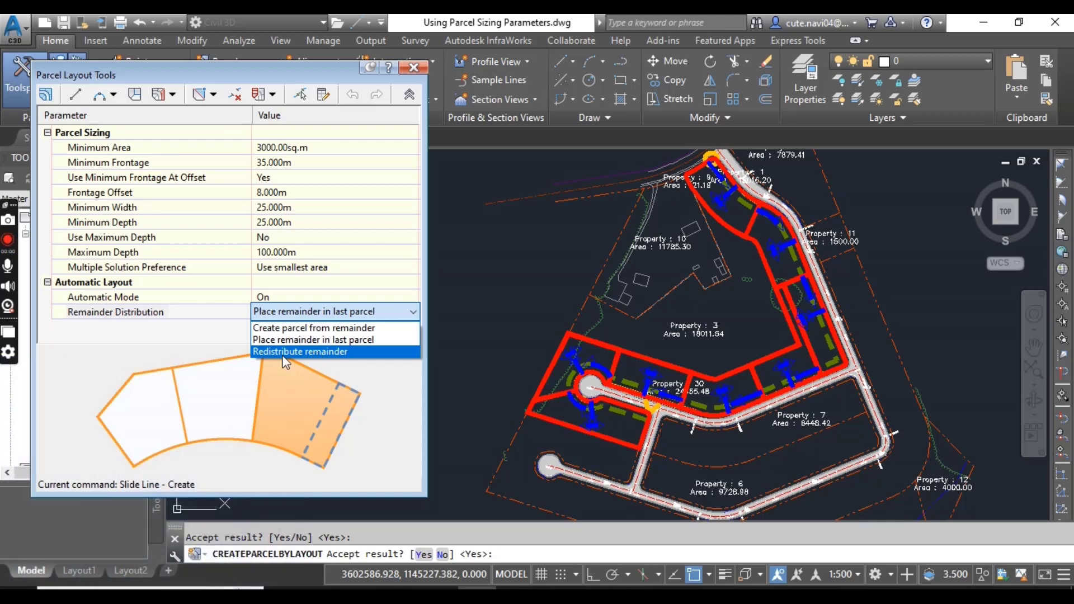
{"action": "left_click", "coordinate": [303, 352]}
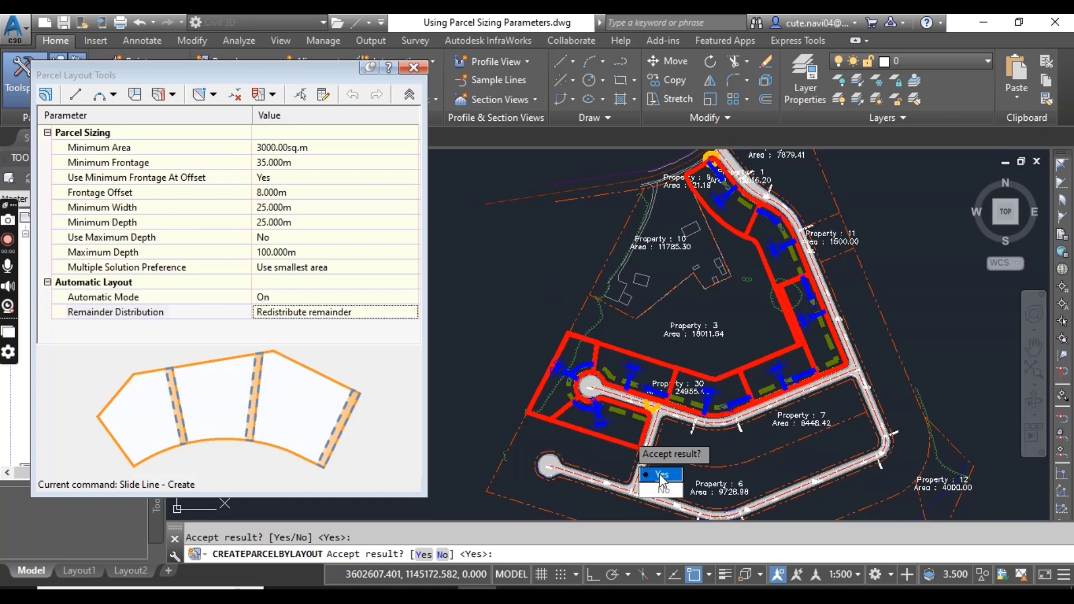
Step: Accept Property 30's split into 3119.43 sq.m lots, stop selecting parcels, and exit the layout tools
{"action": "left_click", "coordinate": [662, 475]}
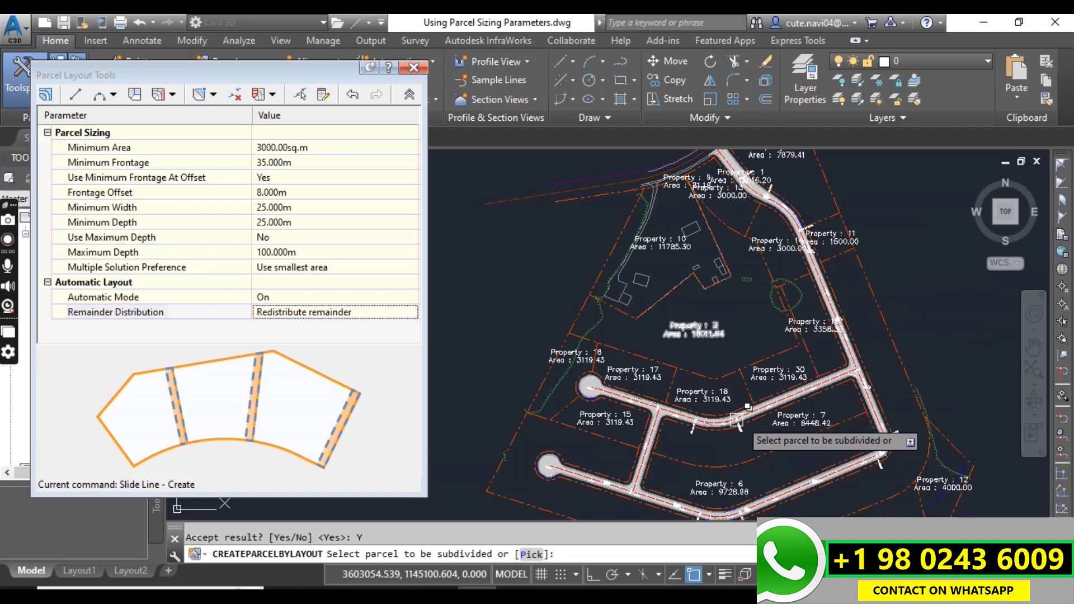
{"action": "scroll", "coordinate": [767, 364], "scroll_direction": "up", "scroll_amount": 3}
{"action": "scroll", "coordinate": [767, 380], "scroll_direction": "down", "scroll_amount": 3}
{"action": "scroll", "coordinate": [755, 378], "scroll_direction": "up", "scroll_amount": 5}
{"action": "scroll", "coordinate": [755, 378], "scroll_direction": "down", "scroll_amount": 3}
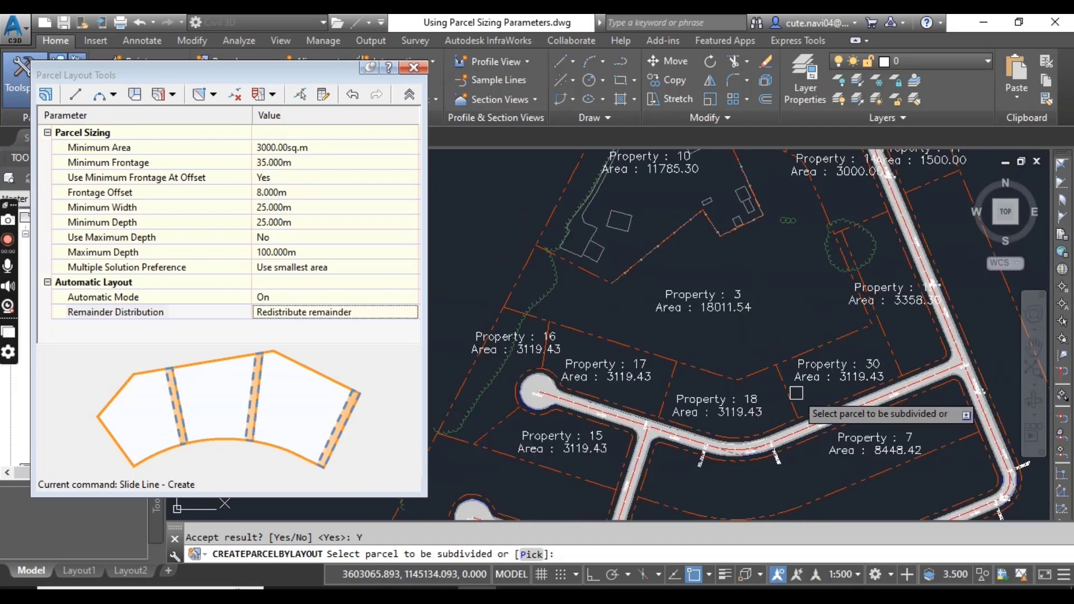
{"action": "scroll", "coordinate": [735, 343], "scroll_direction": "down", "scroll_amount": 3}
{"action": "mouse_move", "coordinate": [734, 342]}
{"action": "middle_mouse_down"}
{"action": "mouse_move", "coordinate": [769, 382]}
{"action": "mouse_move", "coordinate": [777, 416]}
{"action": "middle_mouse_up"}
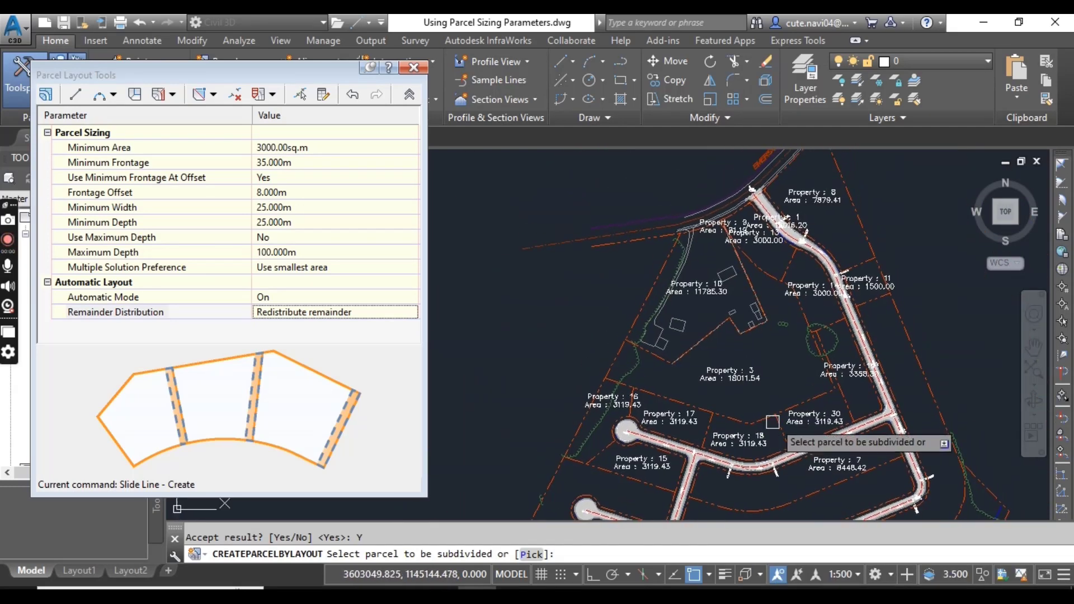
{"action": "scroll", "coordinate": [776, 417], "scroll_direction": "up", "scroll_amount": 2}
{"action": "scroll", "coordinate": [777, 403], "scroll_direction": "down", "scroll_amount": 2}
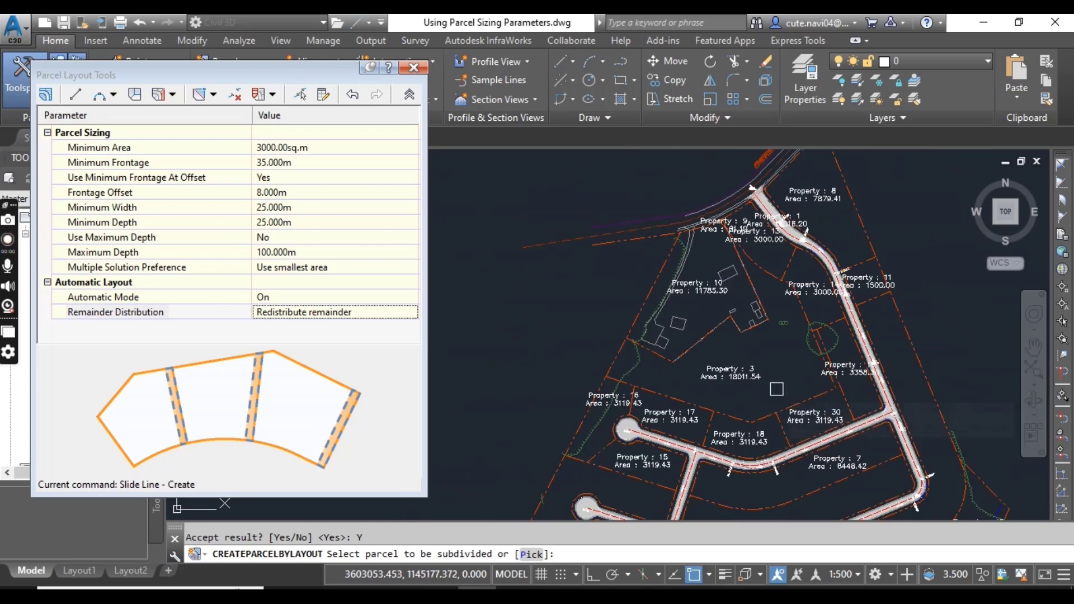
{"action": "left_click", "coordinate": [776, 389]}
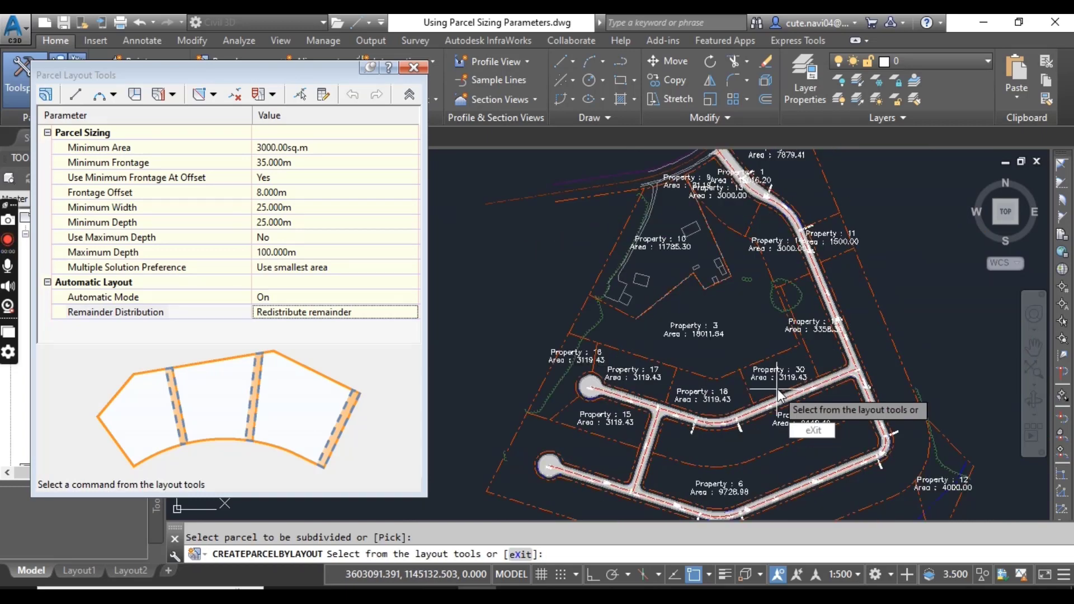
{"action": "key", "text": "Escape"}
{"action": "key", "text": "Escape"}
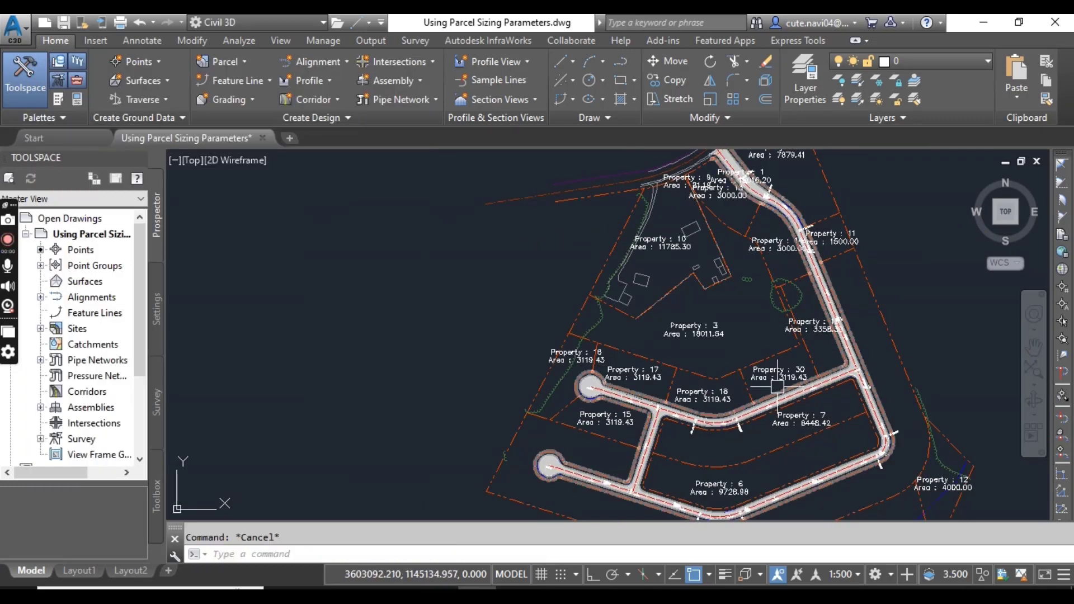
Step: Inspect Properties 15-18 and 30 at 3119.43 each, then return to the YouTube window
{"action": "scroll", "coordinate": [744, 375], "scroll_direction": "up", "scroll_amount": 4}
{"action": "scroll", "coordinate": [744, 375], "scroll_direction": "down", "scroll_amount": 2}
{"action": "scroll", "coordinate": [625, 356], "scroll_direction": "down", "scroll_amount": 3}
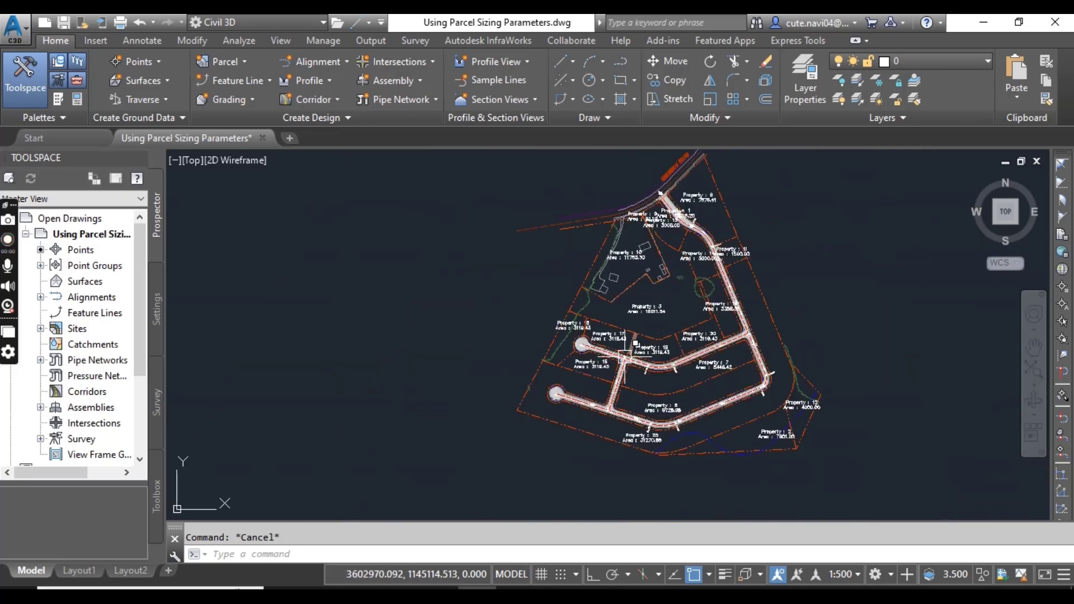
{"action": "scroll", "coordinate": [475, 380], "scroll_direction": "up", "scroll_amount": 3}
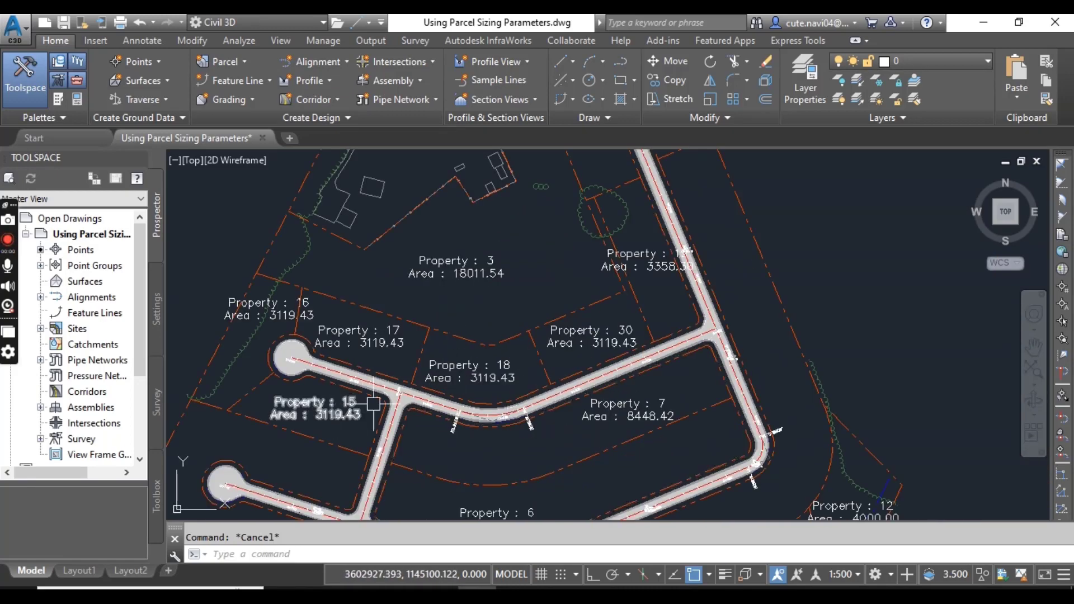
{"action": "scroll", "coordinate": [443, 375], "scroll_direction": "down", "scroll_amount": 3}
{"action": "scroll", "coordinate": [506, 280], "scroll_direction": "up", "scroll_amount": 2}
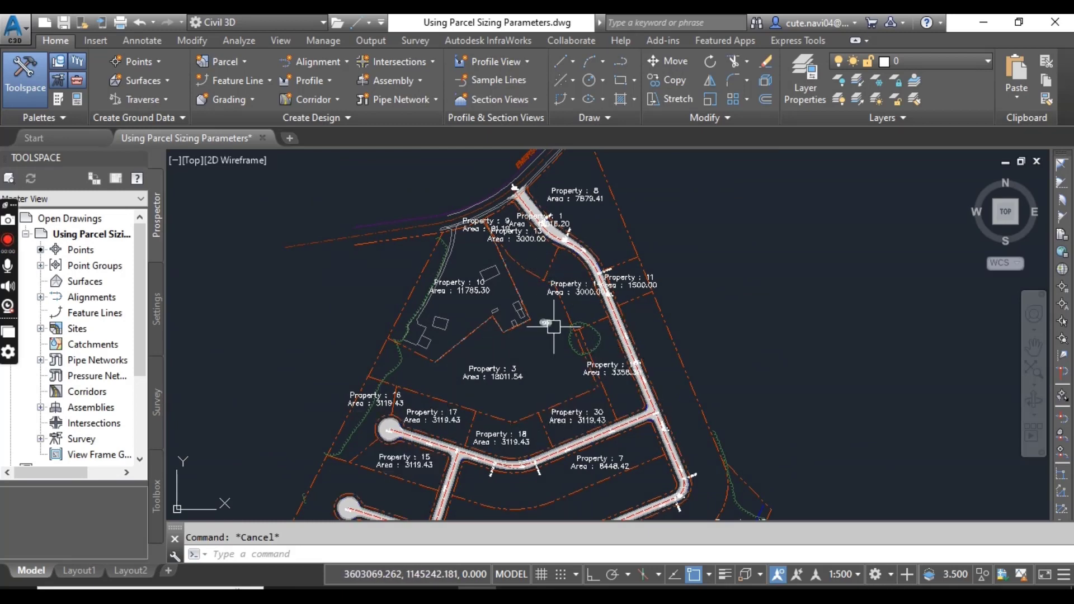
{"action": "scroll", "coordinate": [448, 391], "scroll_direction": "down", "scroll_amount": 3}
{"action": "middle_click_drag", "start_coordinate": [455, 403], "coordinate": [523, 370]}
{"action": "scroll", "coordinate": [521, 366], "scroll_direction": "up", "scroll_amount": 5}
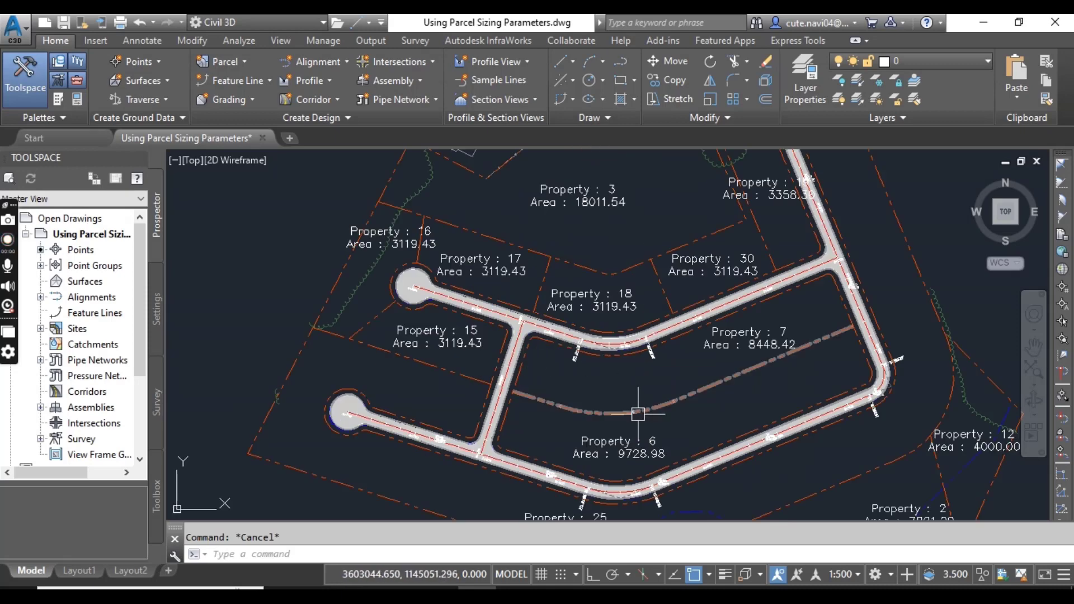
{"action": "mouse_move", "coordinate": [643, 397]}
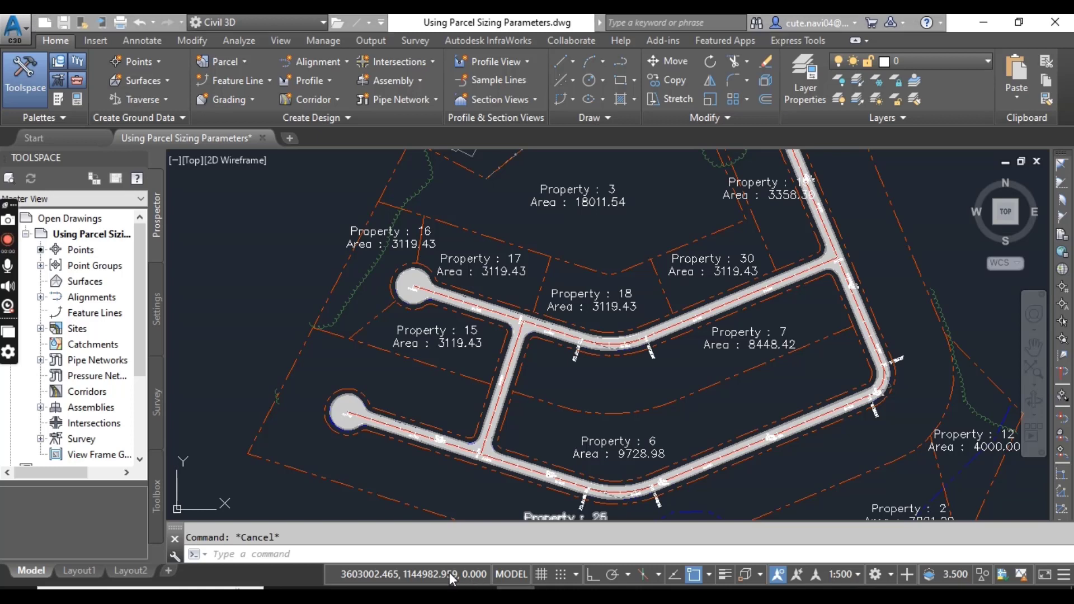
{"action": "mouse_move", "coordinate": [469, 577]}
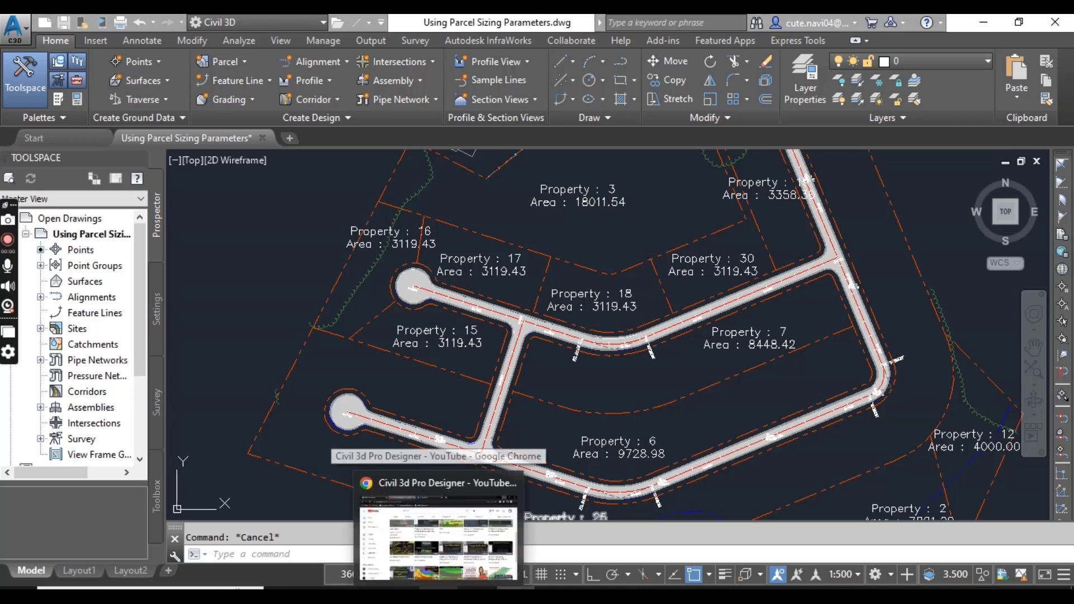